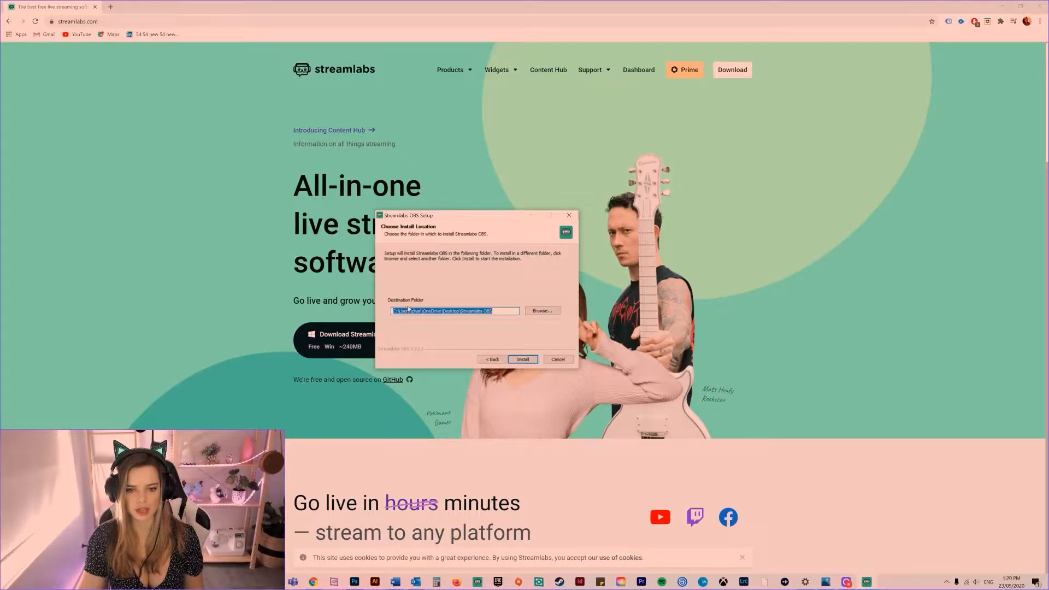
# Choose the Streamlabs OBS folder on the Desktop as the destination and install the program there
pyautogui.click(537, 314)
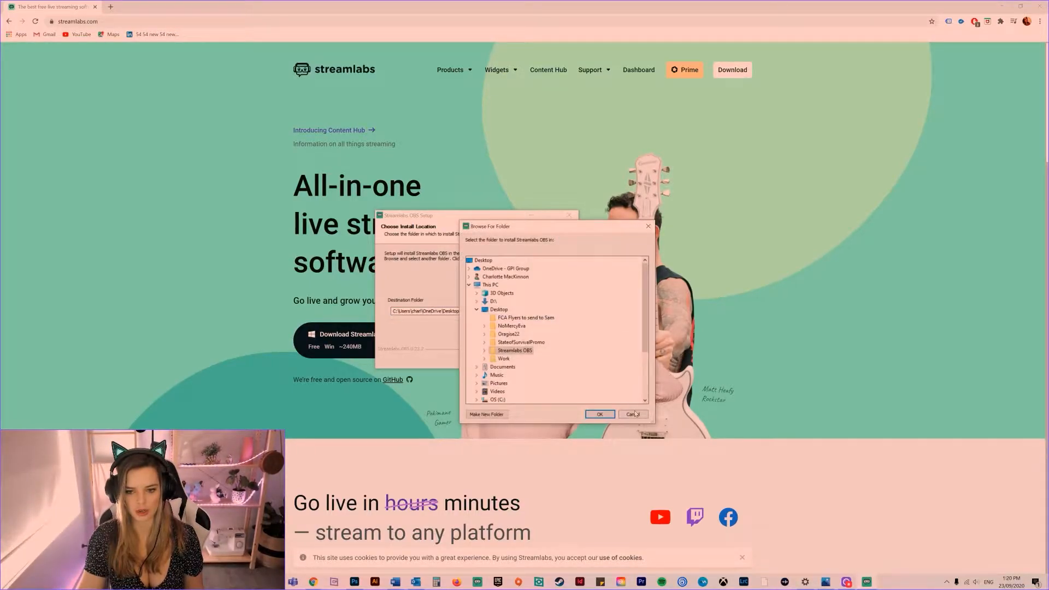
pyautogui.click(600, 414)
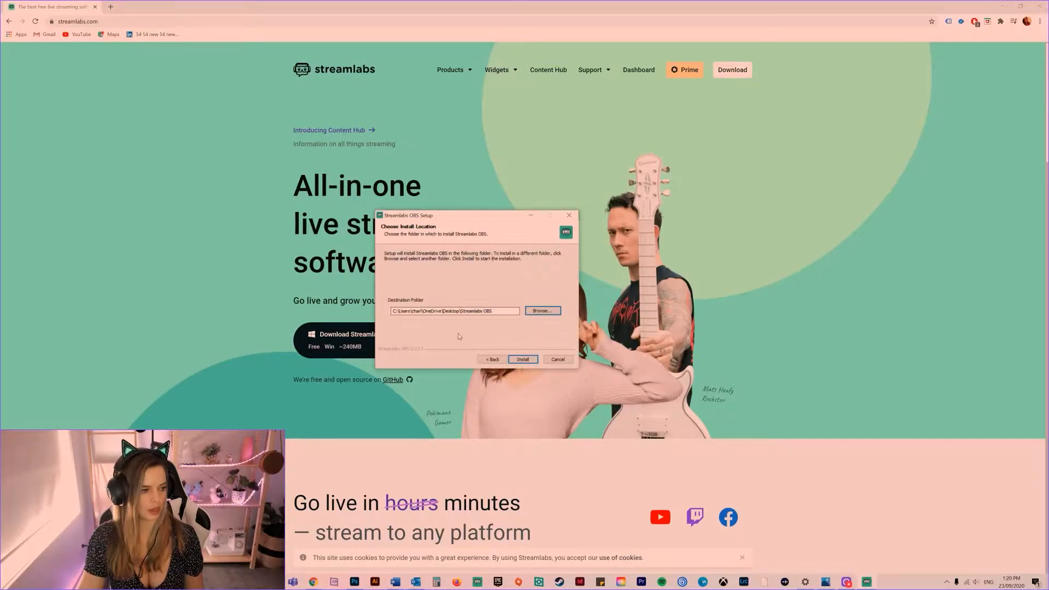
pyautogui.click(522, 359)
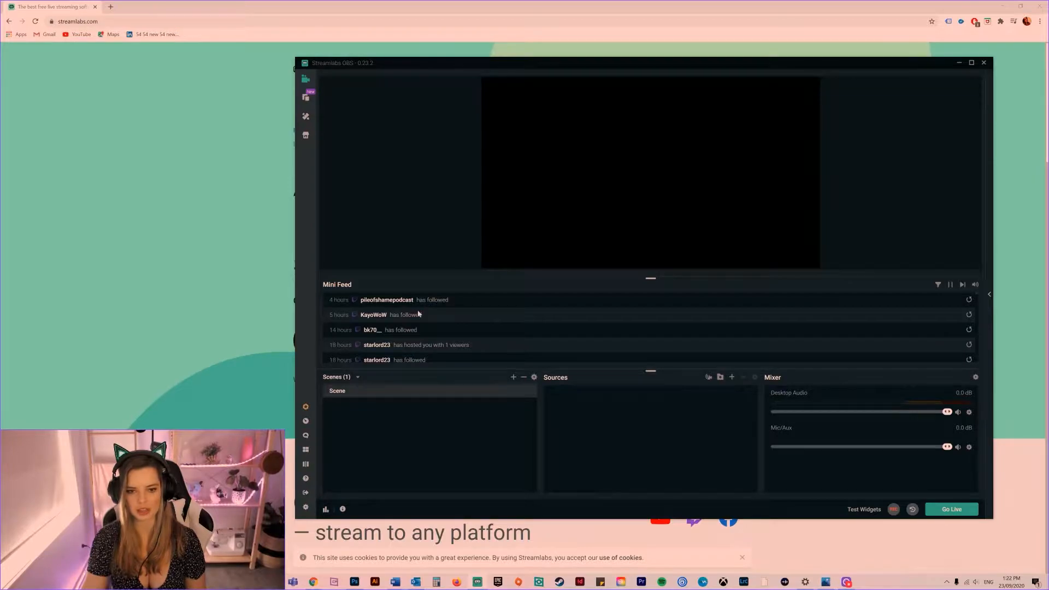
# Create a new scene named "Starting Scene"
pyautogui.moveTo(543, 64); pyautogui.dragTo(534, 63)
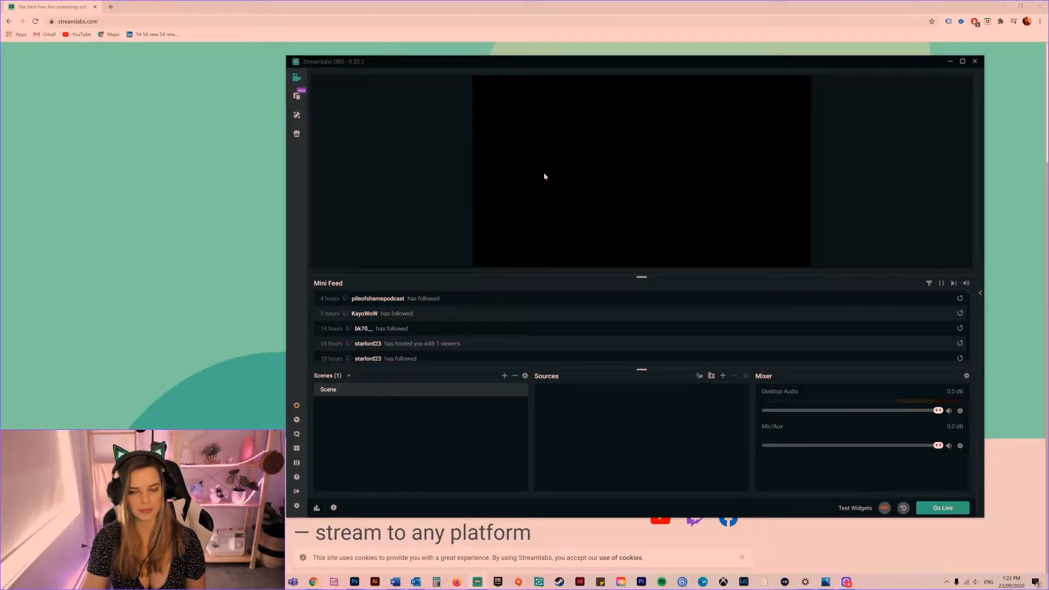
pyautogui.moveTo(658, 65); pyautogui.dragTo(642, 73)
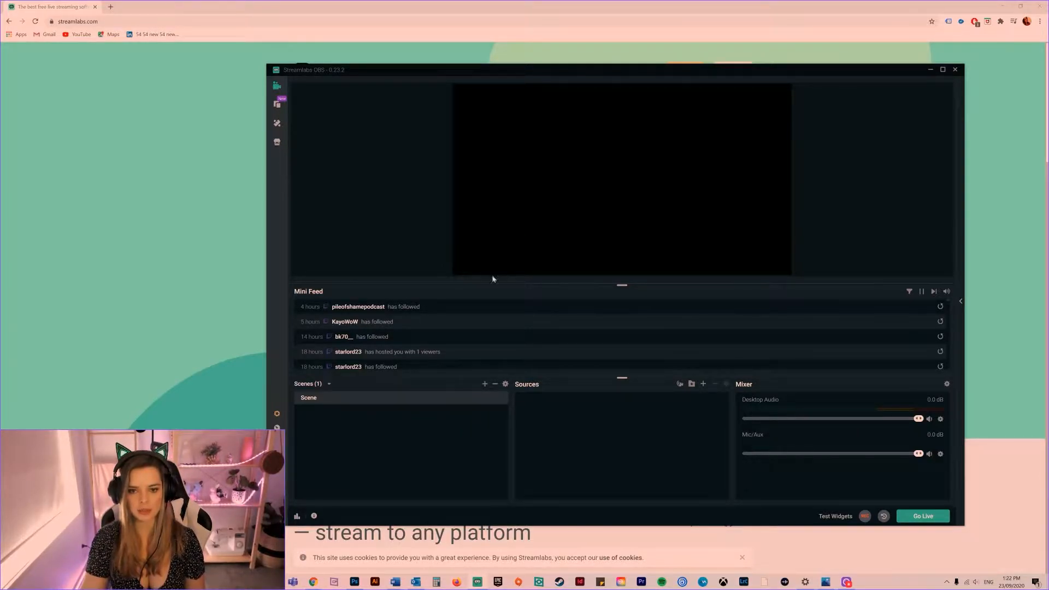
pyautogui.click(484, 384)
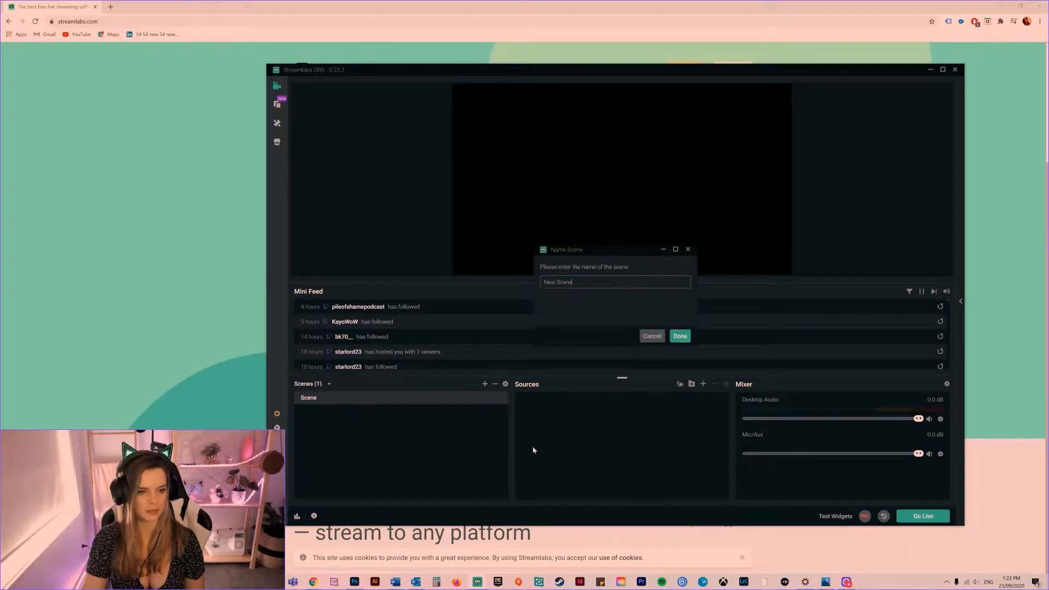
pyautogui.moveTo(609, 252); pyautogui.dragTo(575, 252)
pyautogui.hotkey('ctrl', 'a')
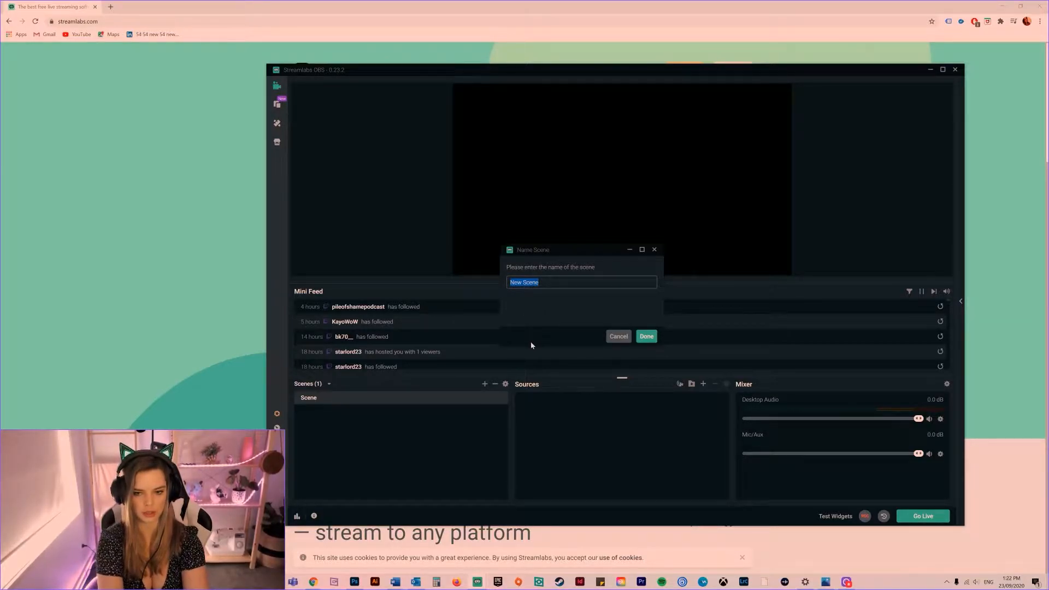
pyautogui.write('Sta')
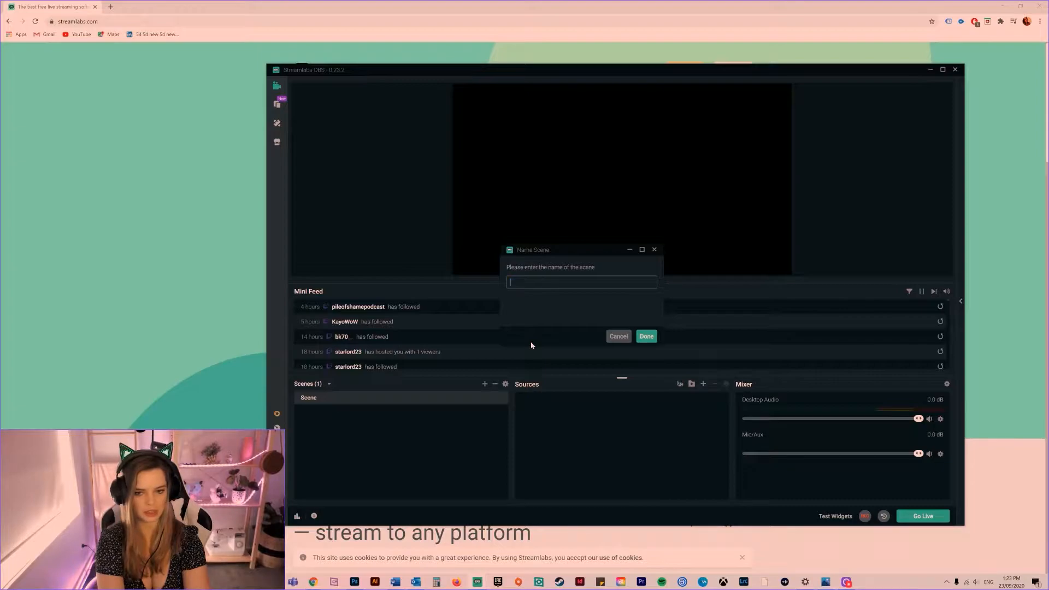
pyautogui.write('rting Scene')
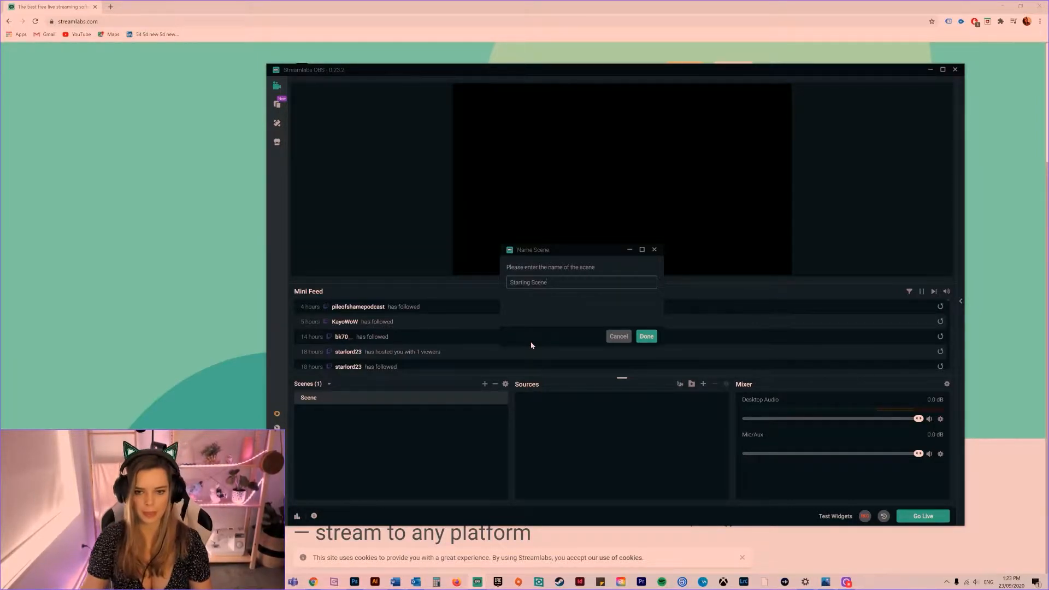
pyautogui.click(646, 336)
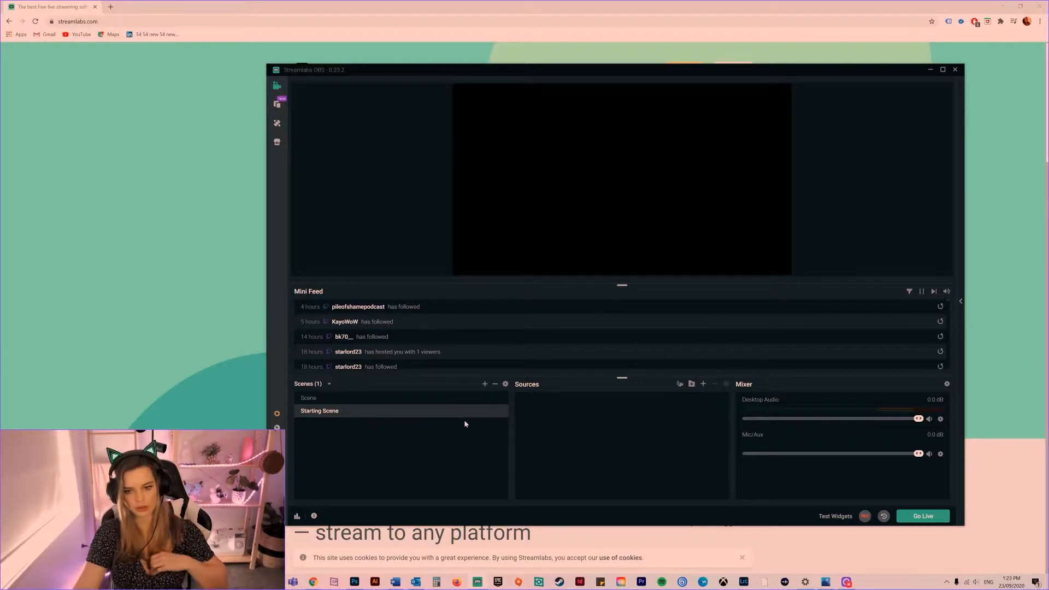
# Add a Media Source named "Starting Soon" to the Starting Scene
pyautogui.click(703, 385)
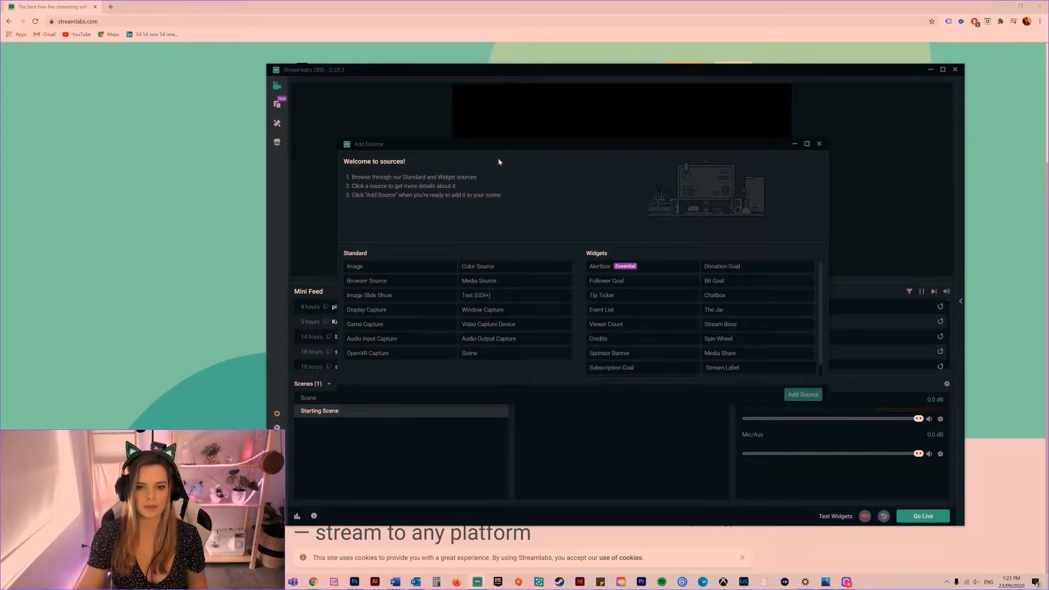
pyautogui.moveTo(508, 147); pyautogui.dragTo(500, 175)
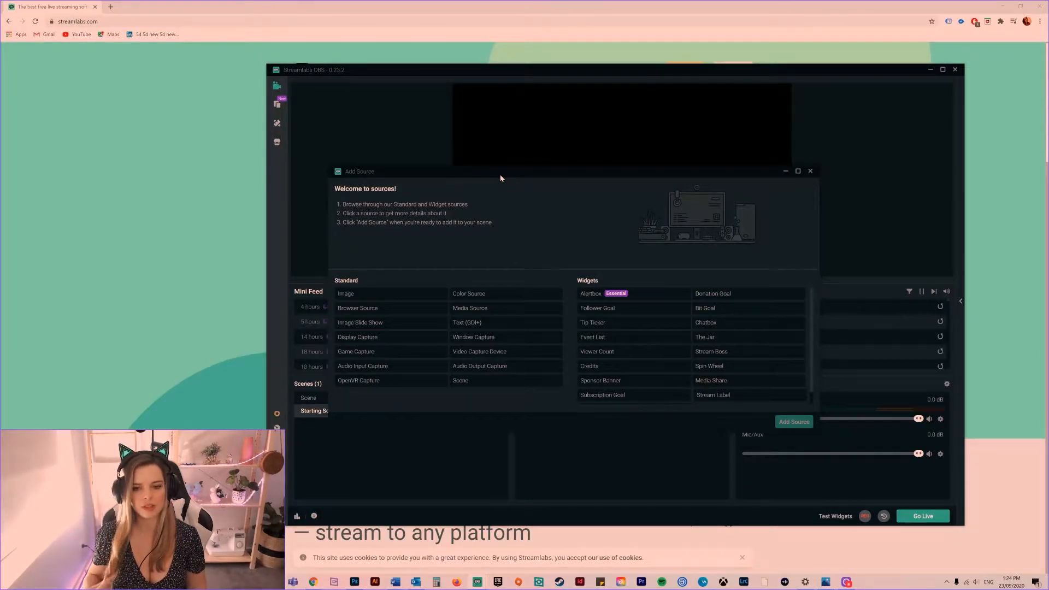
pyautogui.moveTo(501, 175); pyautogui.dragTo(484, 173)
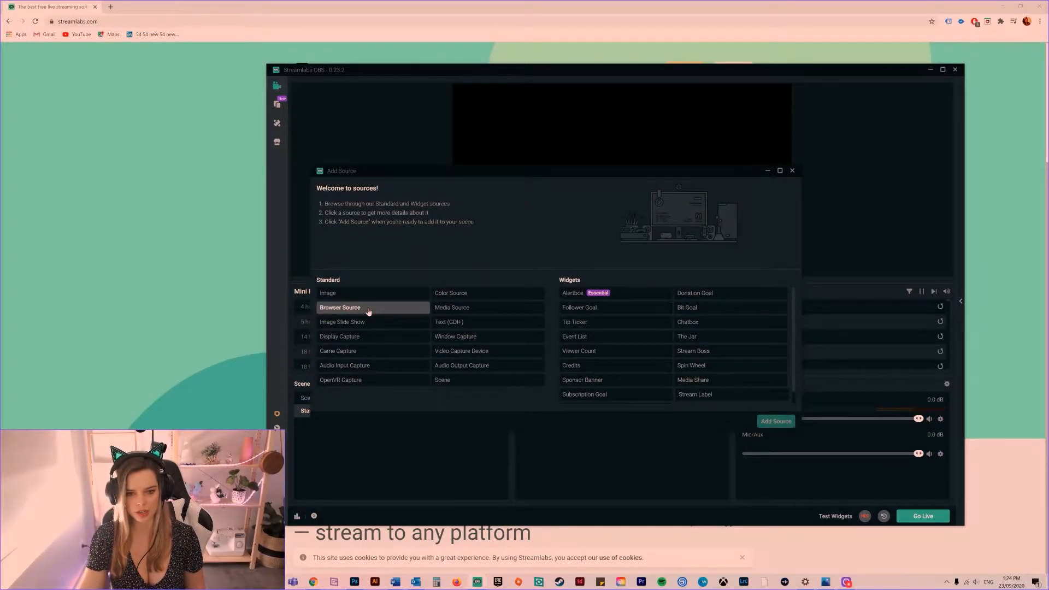
pyautogui.moveTo(526, 169); pyautogui.dragTo(506, 187)
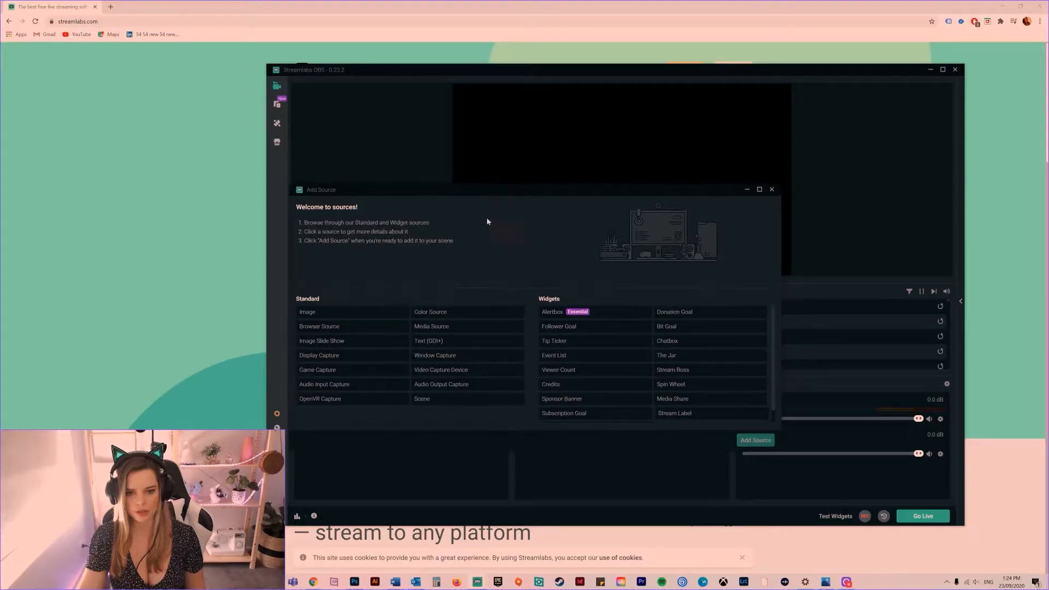
pyautogui.click(437, 327)
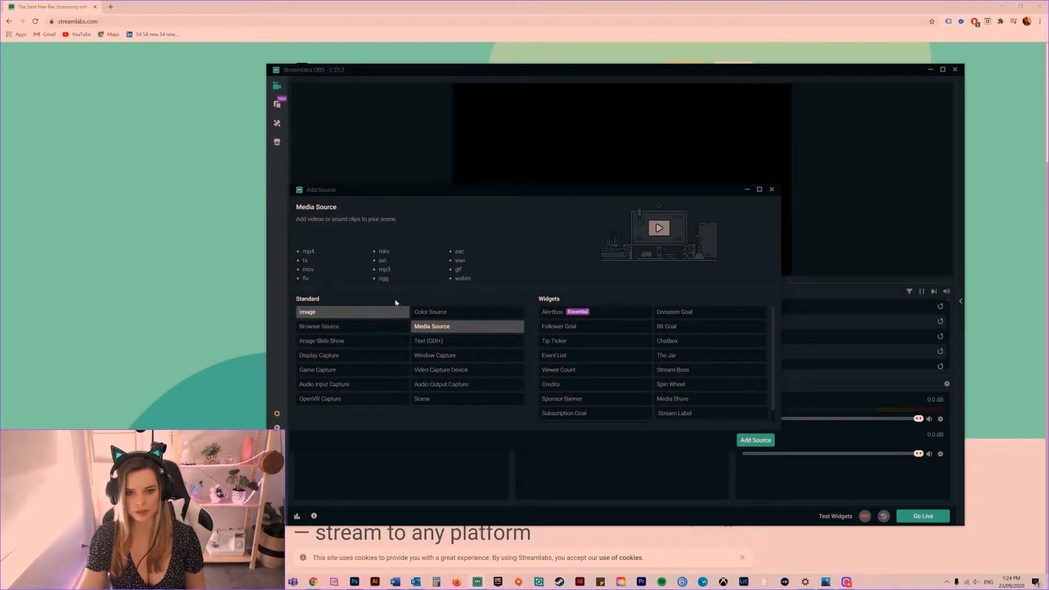
pyautogui.click(757, 441)
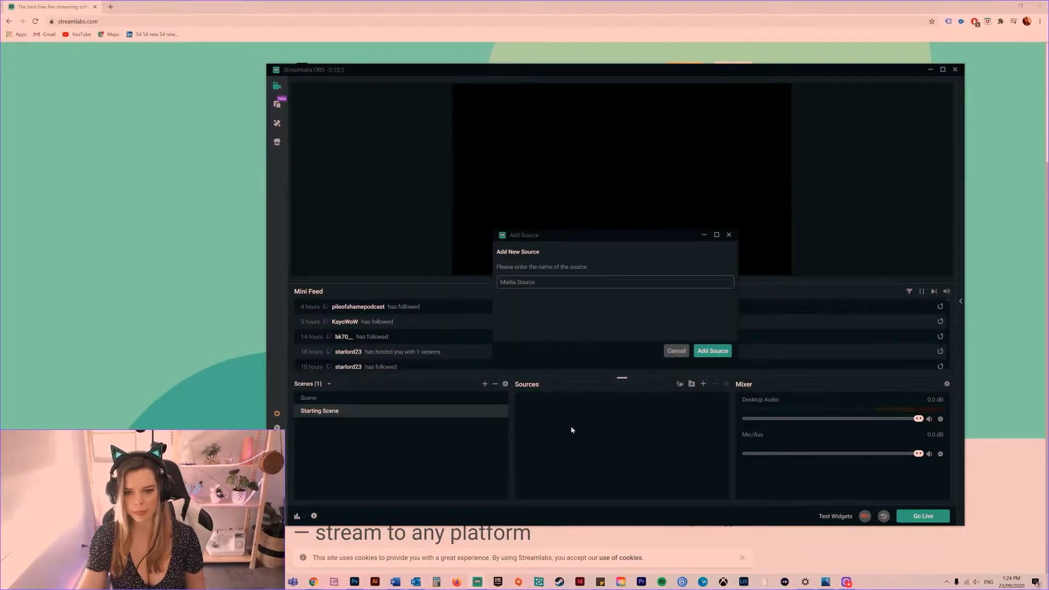
pyautogui.write('Starting Soon')
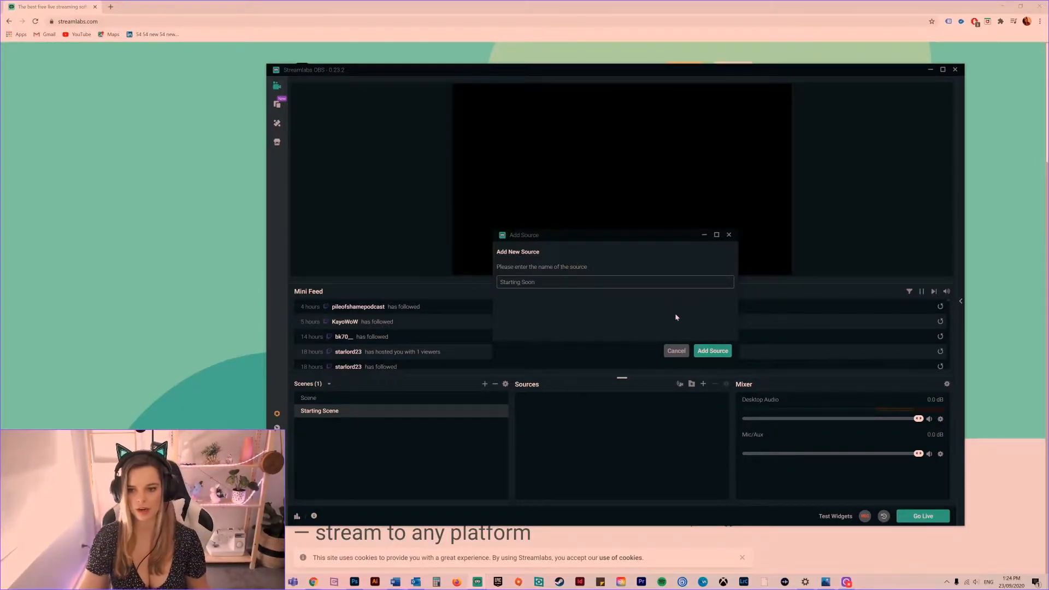
pyautogui.click(713, 351)
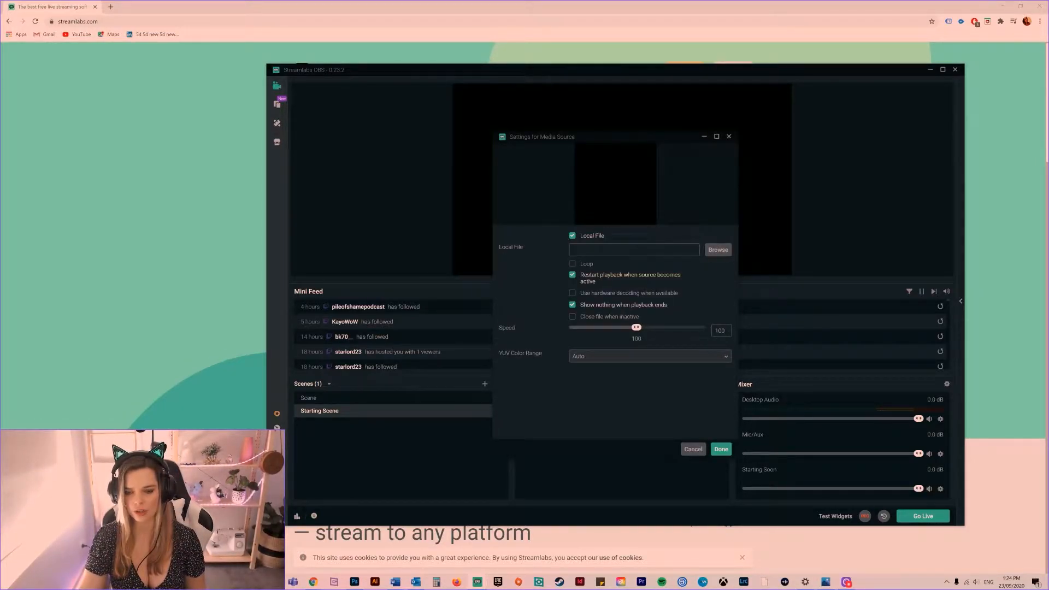
# Load the second "Pink and Purple Edgy Maximalism Video Games" video from the Desktop's NoMercyEva folder as the source's local file
pyautogui.click(716, 250)
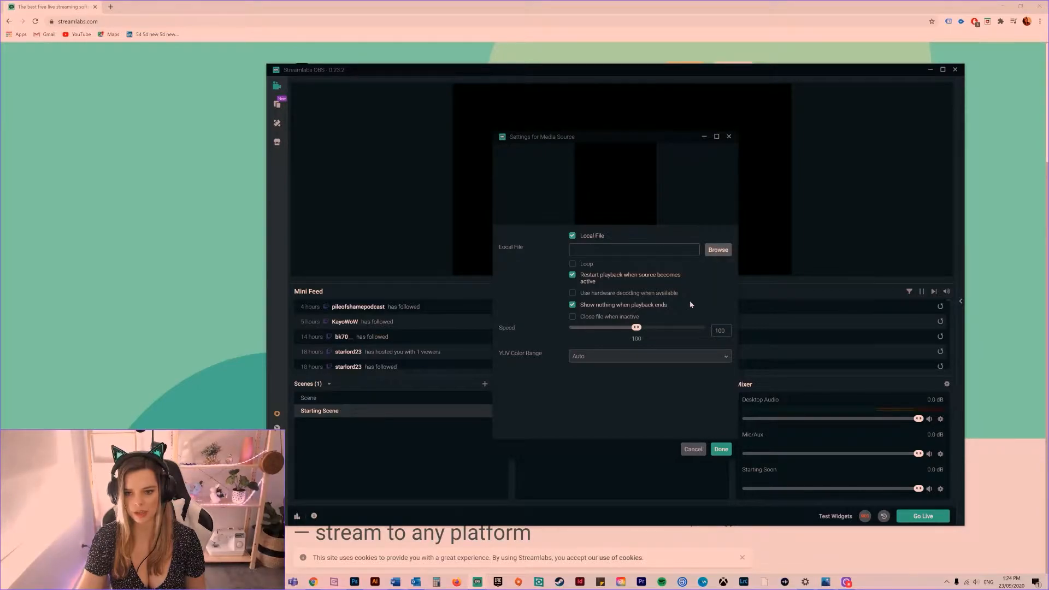
pyautogui.click(351, 203)
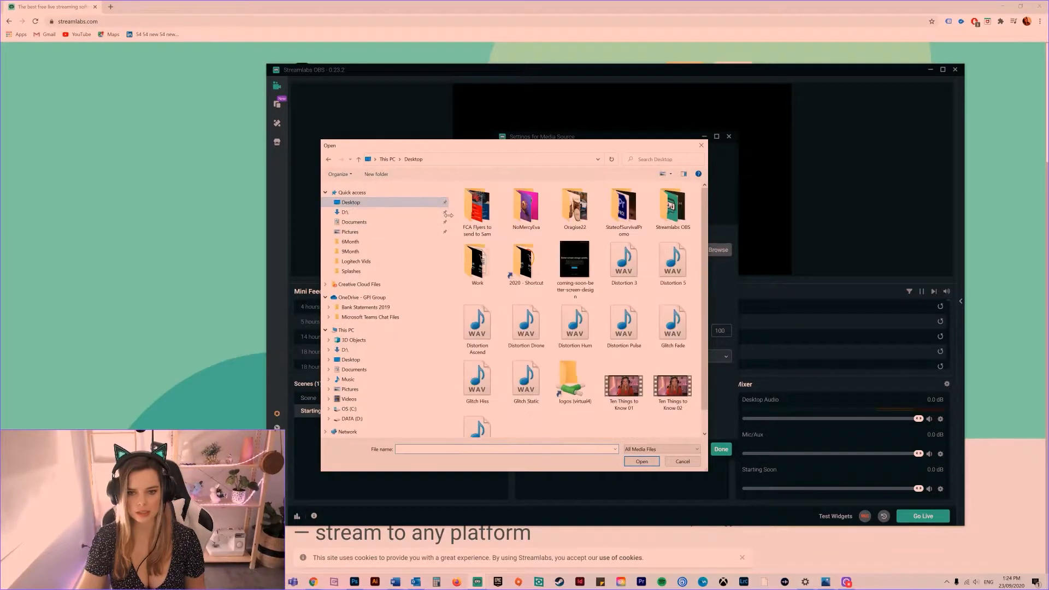
pyautogui.doubleClick(568, 221)
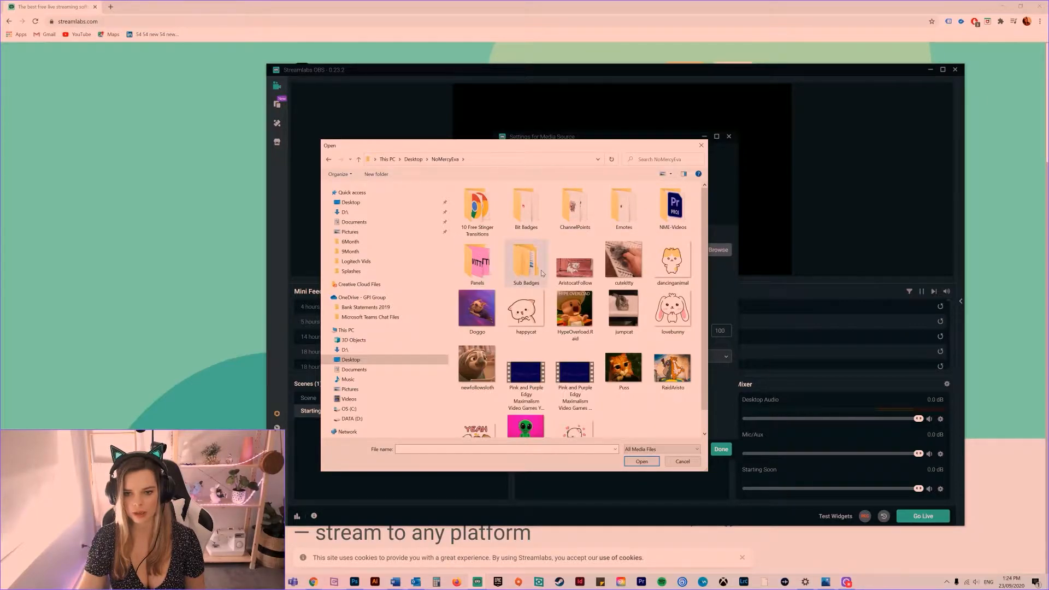
pyautogui.scroll(-1, 643, 281)
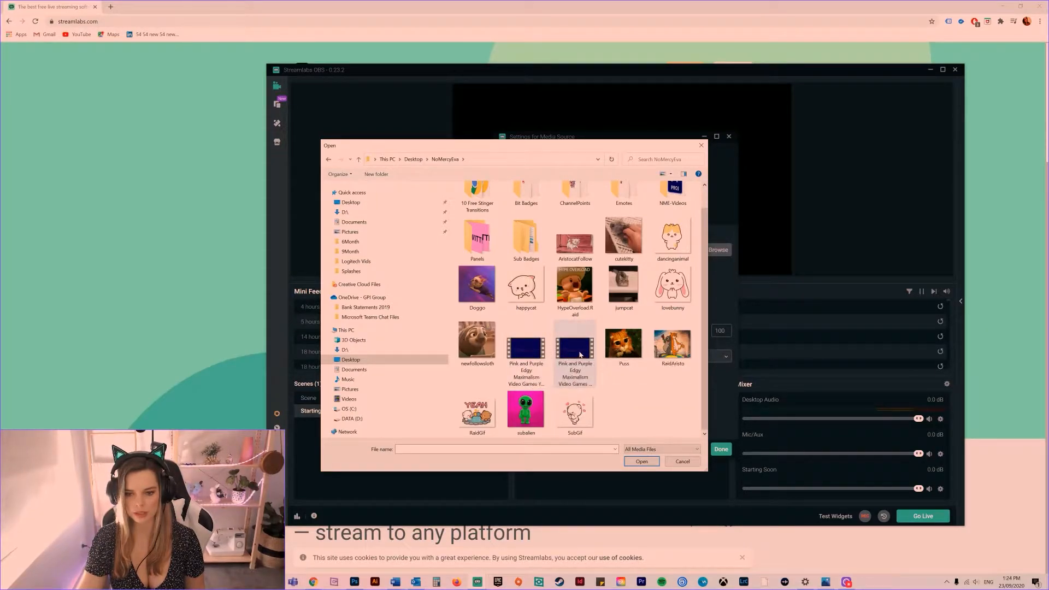
pyautogui.click(580, 353)
pyautogui.click(641, 461)
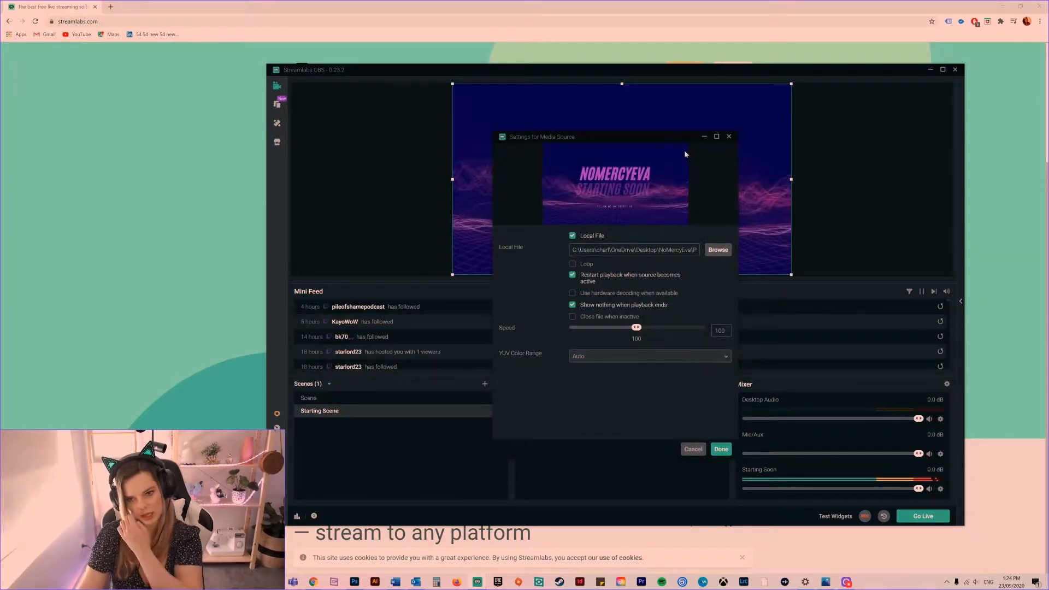
# Enable Loop for the Starting Soon media source and accept its settings
pyautogui.moveTo(667, 139); pyautogui.dragTo(698, 338)
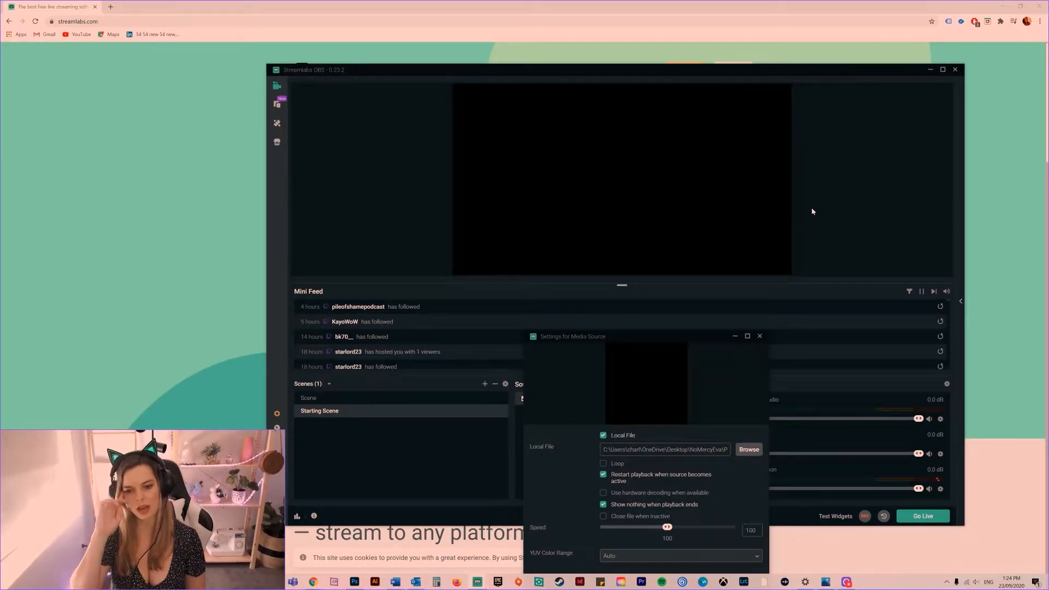
pyautogui.moveTo(699, 343); pyautogui.dragTo(698, 223)
pyautogui.click(601, 343)
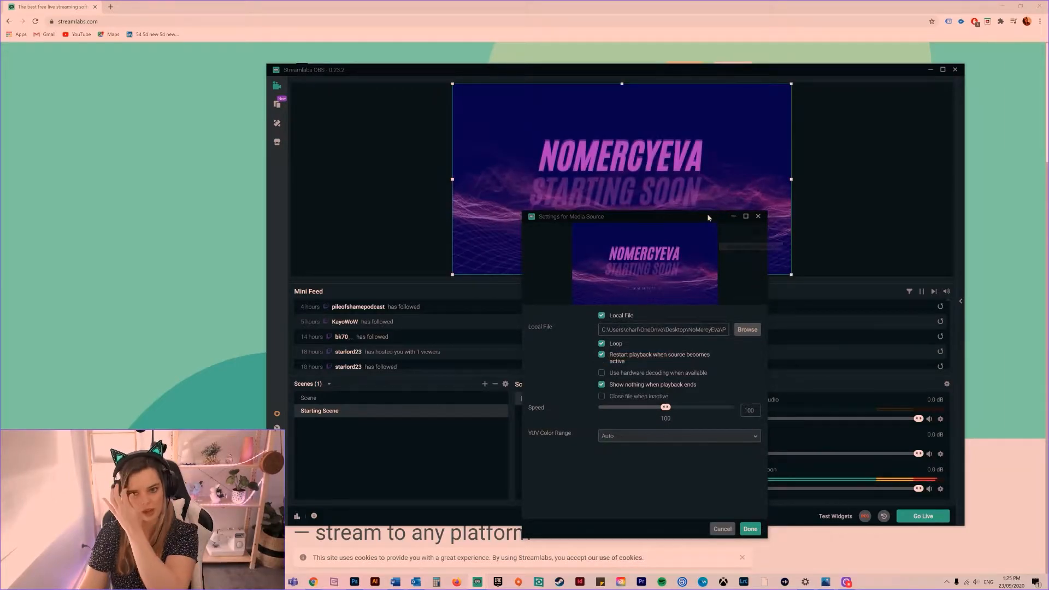
pyautogui.moveTo(710, 215); pyautogui.dragTo(715, 326)
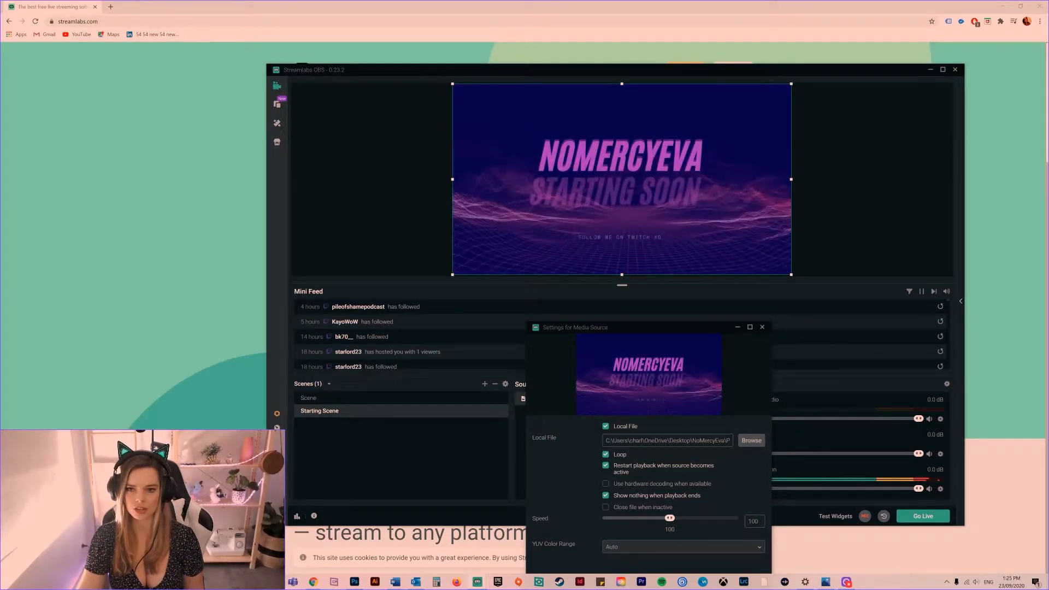
pyautogui.moveTo(694, 327); pyautogui.dragTo(555, 172)
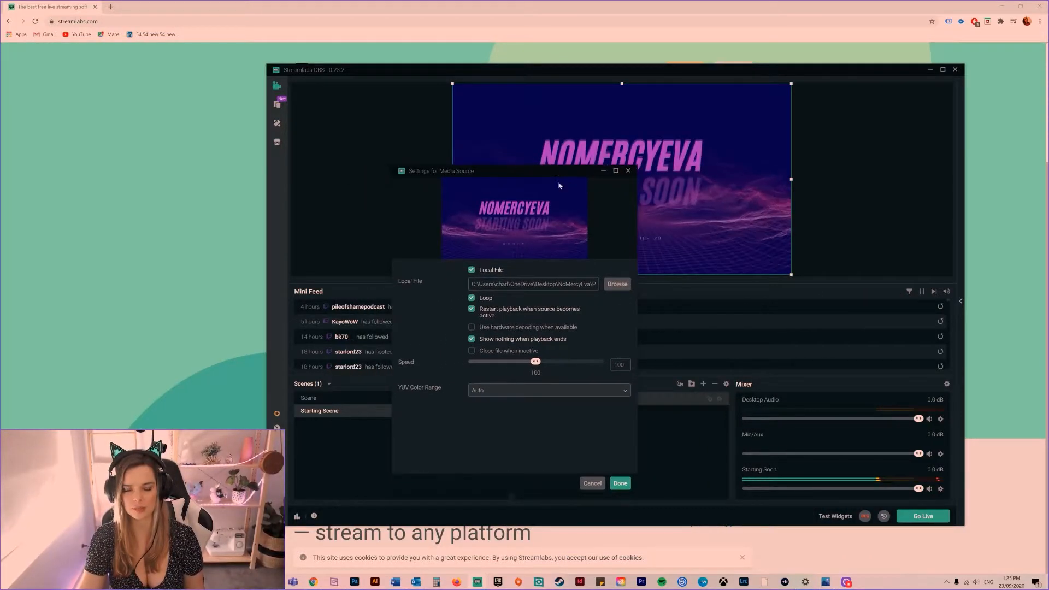
pyautogui.click(619, 483)
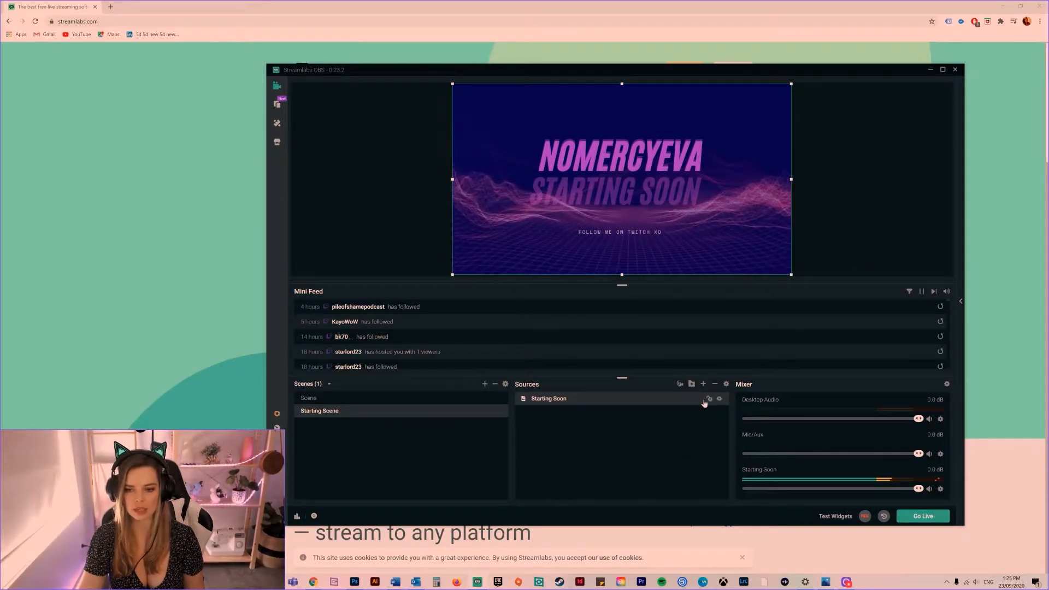
# Lock the Starting Soon source so that it cannot be moved in the scene preview
pyautogui.moveTo(614, 179)
pyautogui.mouseDown()
pyautogui.moveTo(595, 179)
pyautogui.moveTo(645, 179)
pyautogui.moveTo(621, 179)
pyautogui.mouseUp()
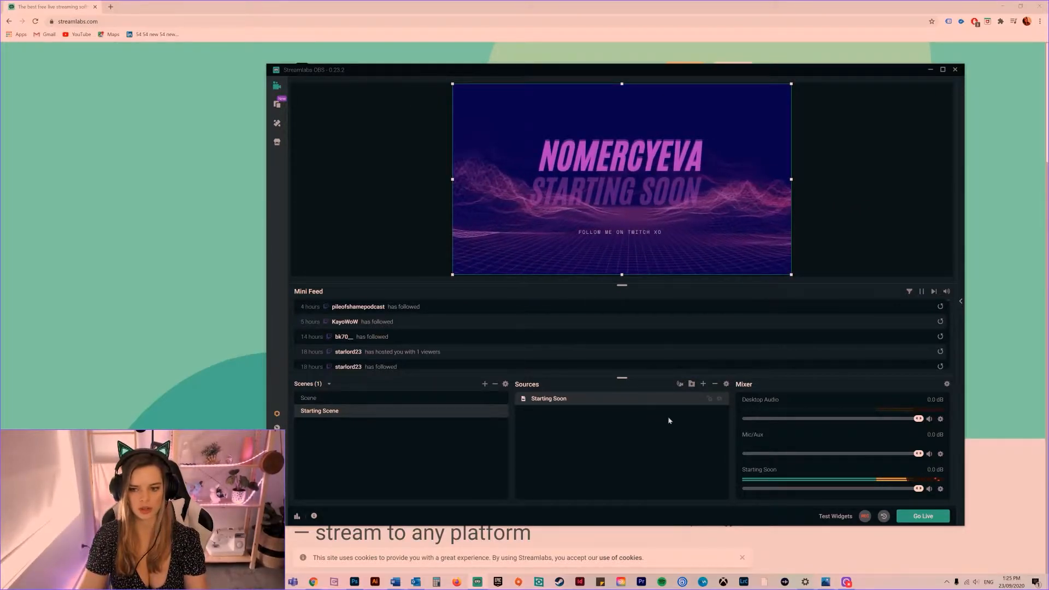
pyautogui.click(710, 398)
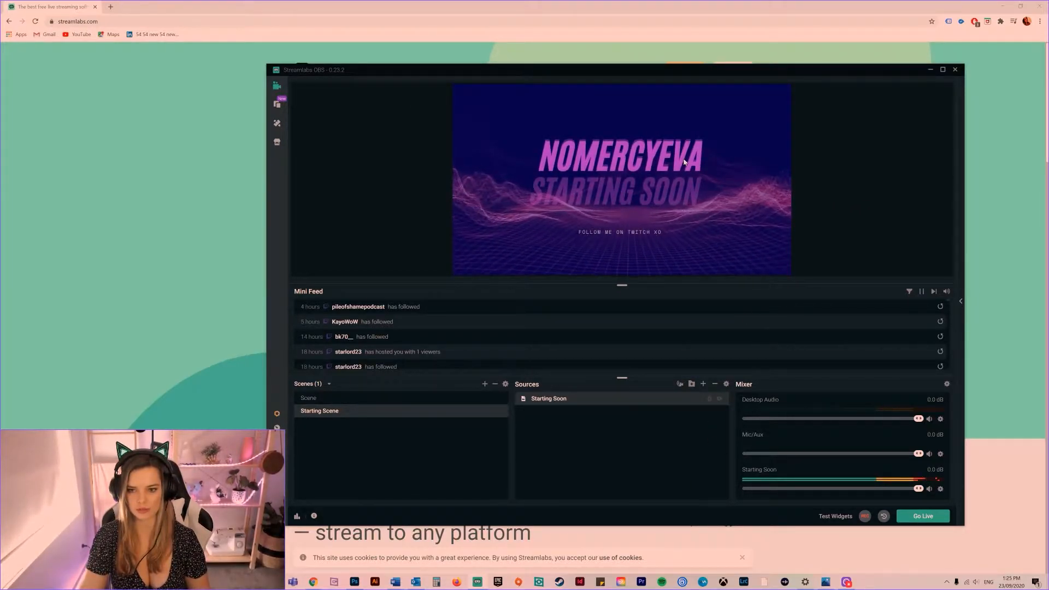
pyautogui.click(737, 202)
# Create another scene named "BRB"
pyautogui.moveTo(723, 81); pyautogui.dragTo(683, 79)
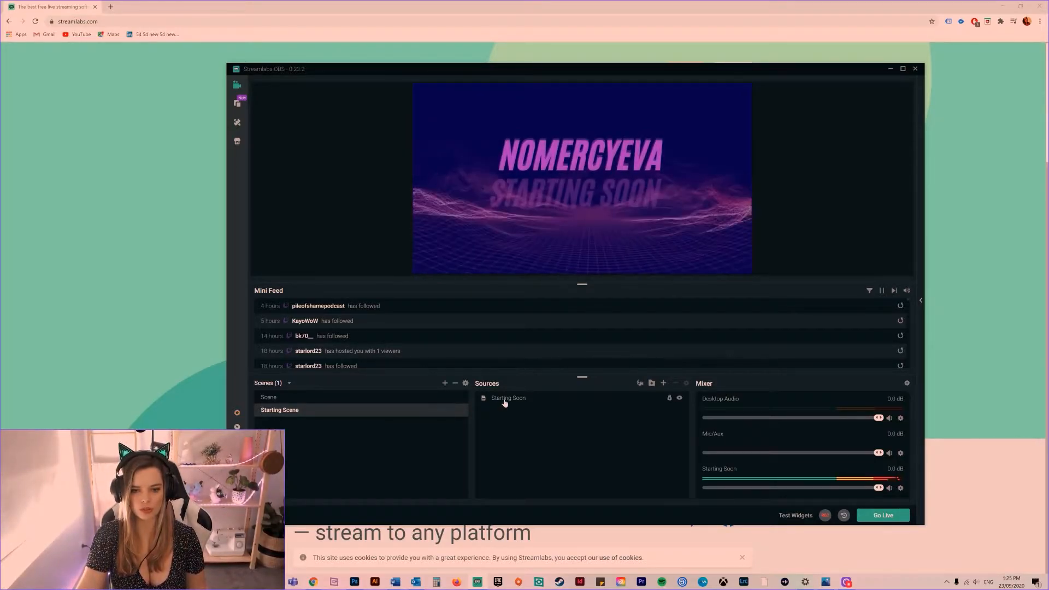
pyautogui.click(445, 383)
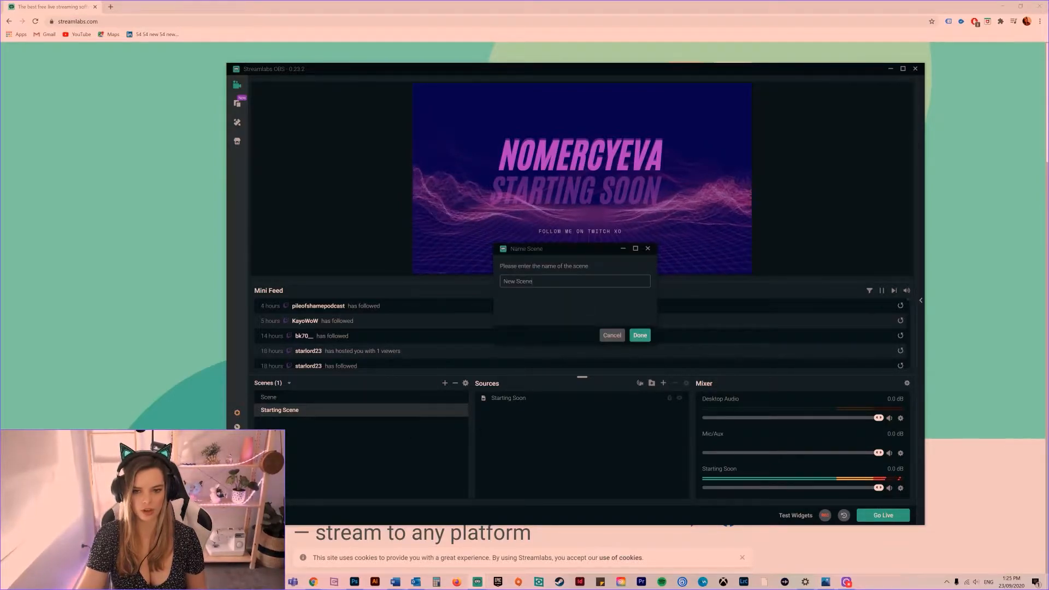
pyautogui.press('BackSpace')
pyautogui.press('BackSpace')
pyautogui.press('BackSpace')
pyautogui.press('BackSpace')
pyautogui.press('BackSpace')
pyautogui.press('BackSpace')
pyautogui.press('BackSpace')
pyautogui.press('BackSpace')
pyautogui.press('BackSpace')
pyautogui.write('BRB')
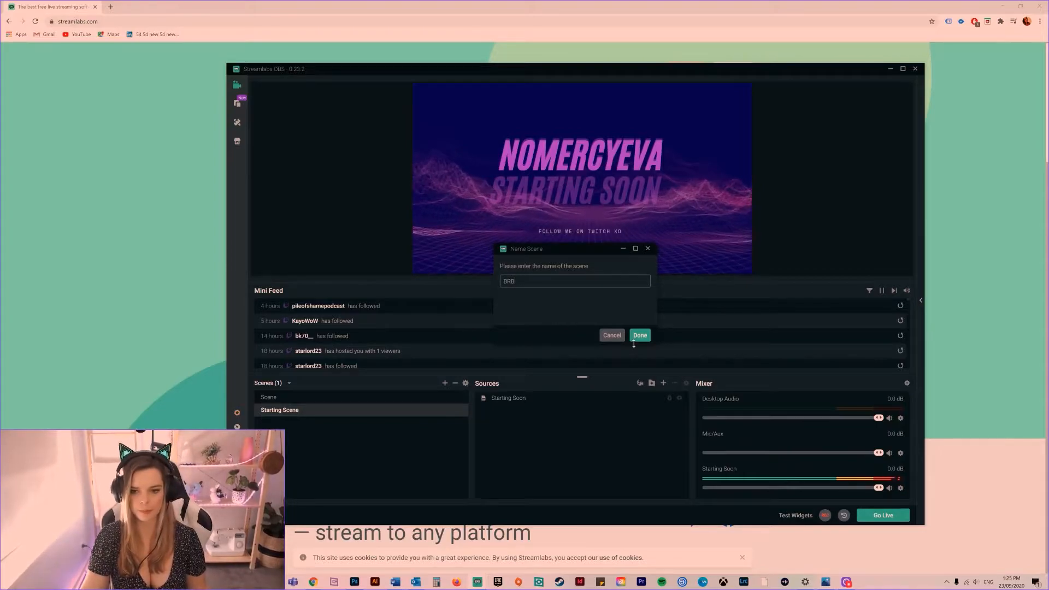
pyautogui.press('Return')
# Add a new media source named "BRB" to the BRB scene instead of reusing the existing Starting Soon source
pyautogui.click(663, 385)
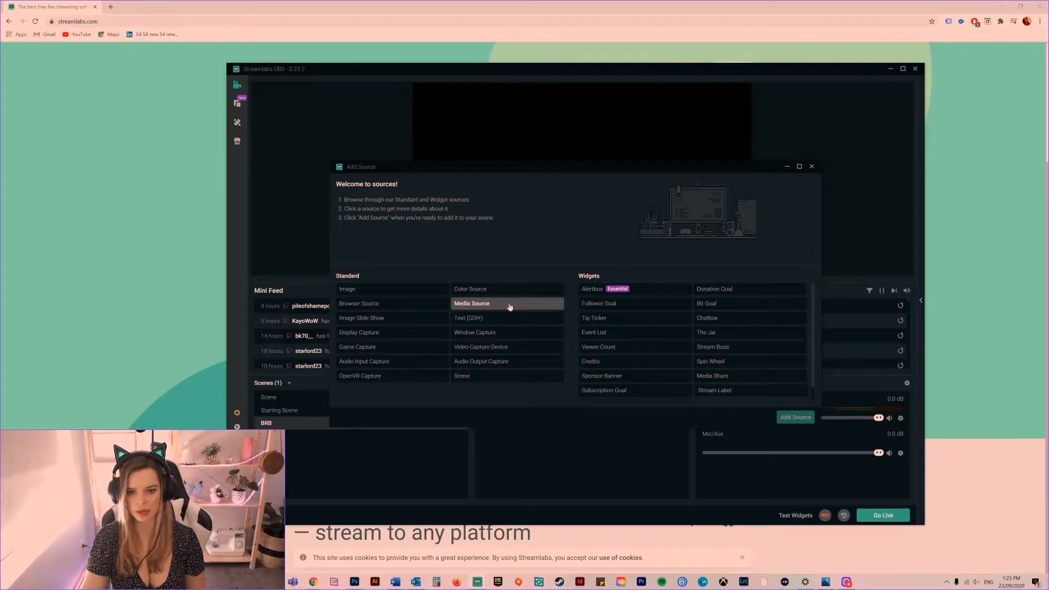
pyautogui.click(509, 307)
pyautogui.click(785, 421)
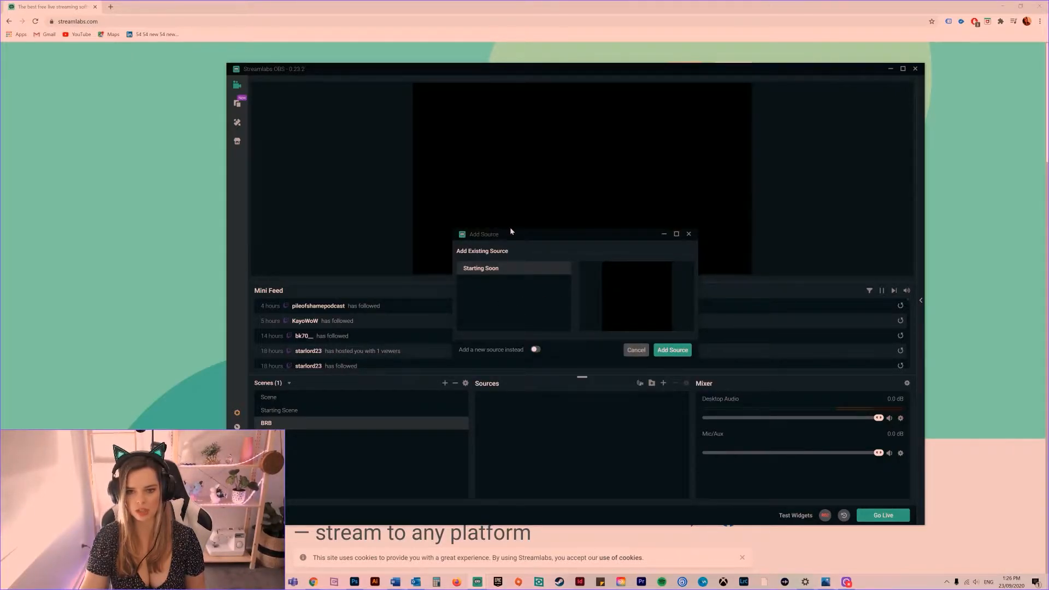
pyautogui.moveTo(511, 231); pyautogui.dragTo(498, 230)
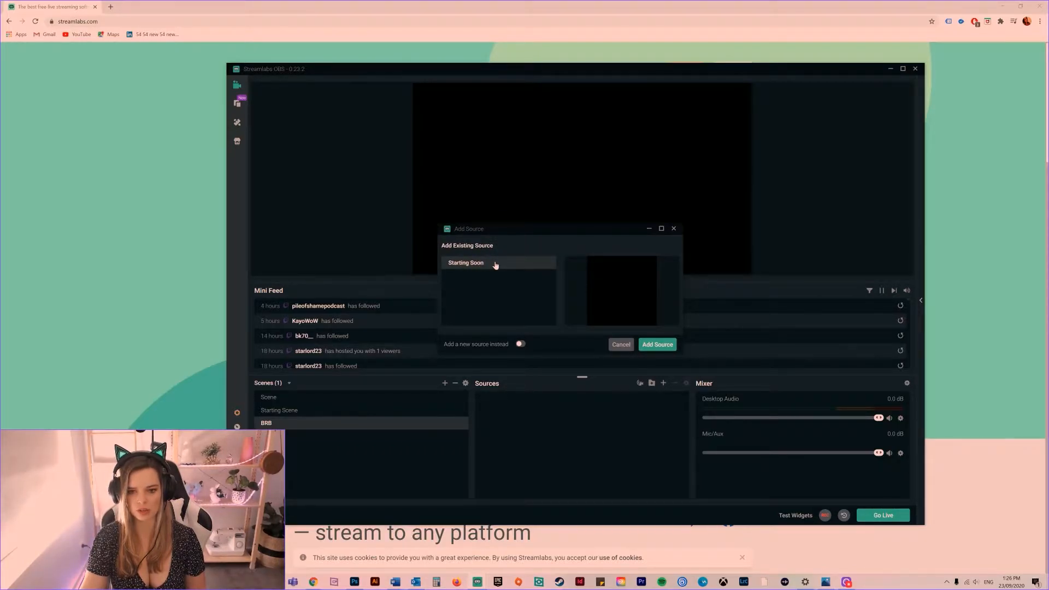
pyautogui.click(519, 345)
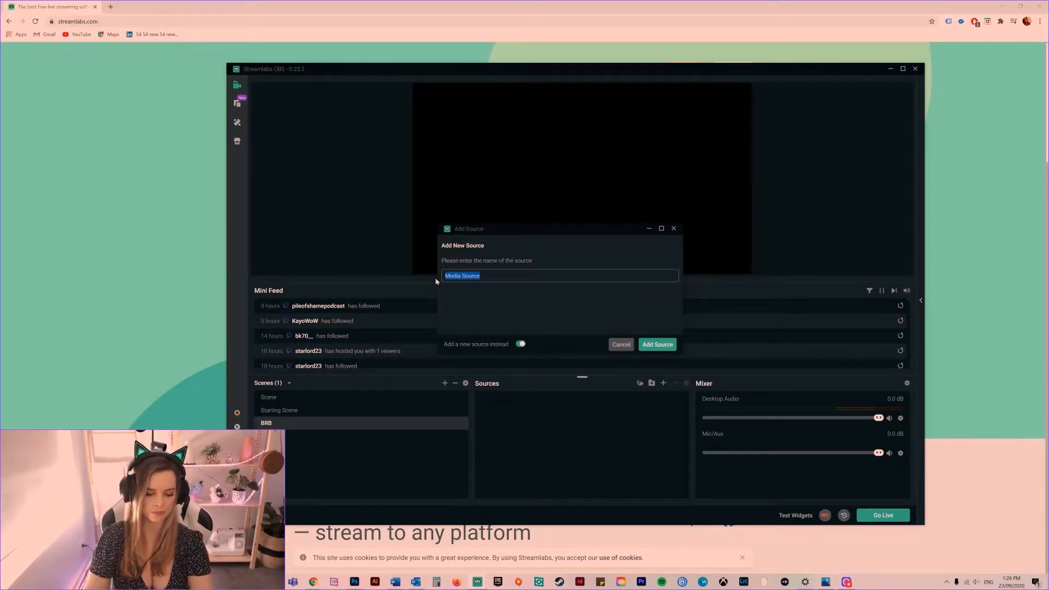
pyautogui.write('BRB')
pyautogui.click(648, 347)
# Load "Pink and Purple Edgy Maximalism Video Games YouTube Intro (1)" from the NoMercyEva folder as the BRB source's file, enable Loop and accept the settings
pyautogui.click(683, 254)
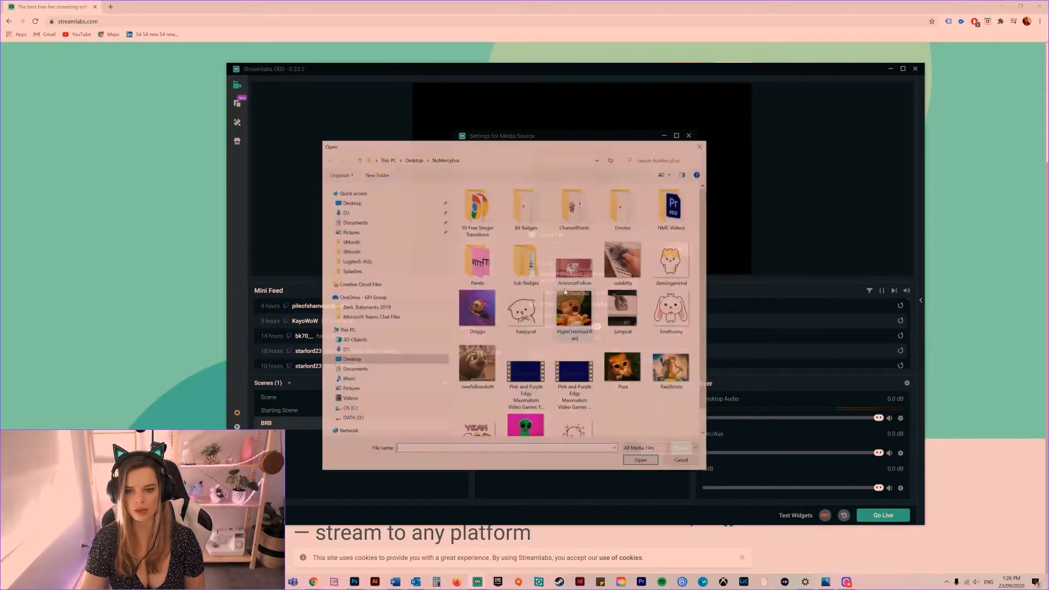
pyautogui.click(526, 377)
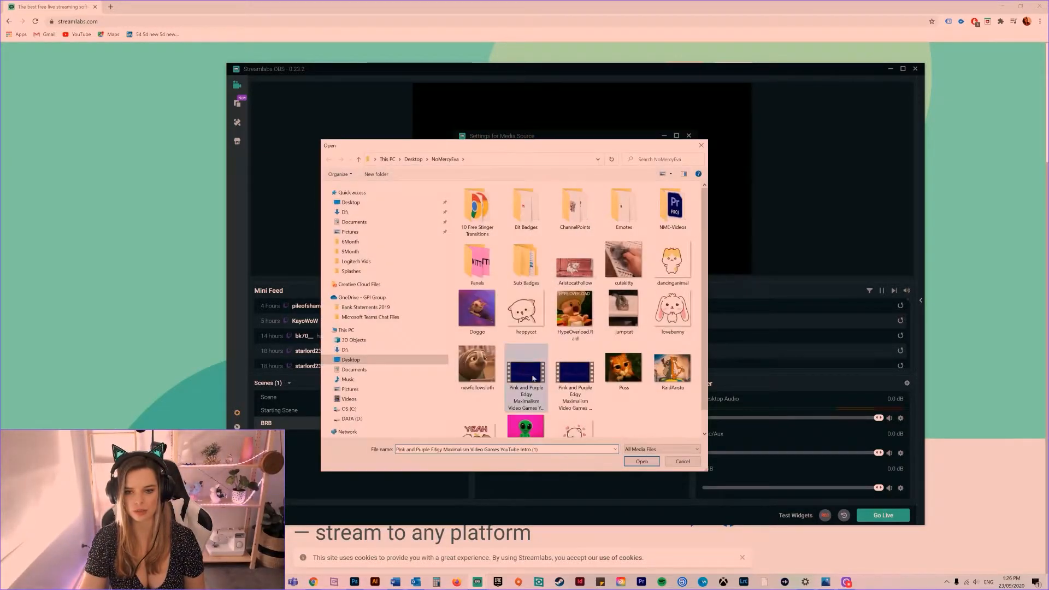
pyautogui.click(642, 462)
pyautogui.click(532, 263)
pyautogui.moveTo(562, 137); pyautogui.dragTo(695, 306)
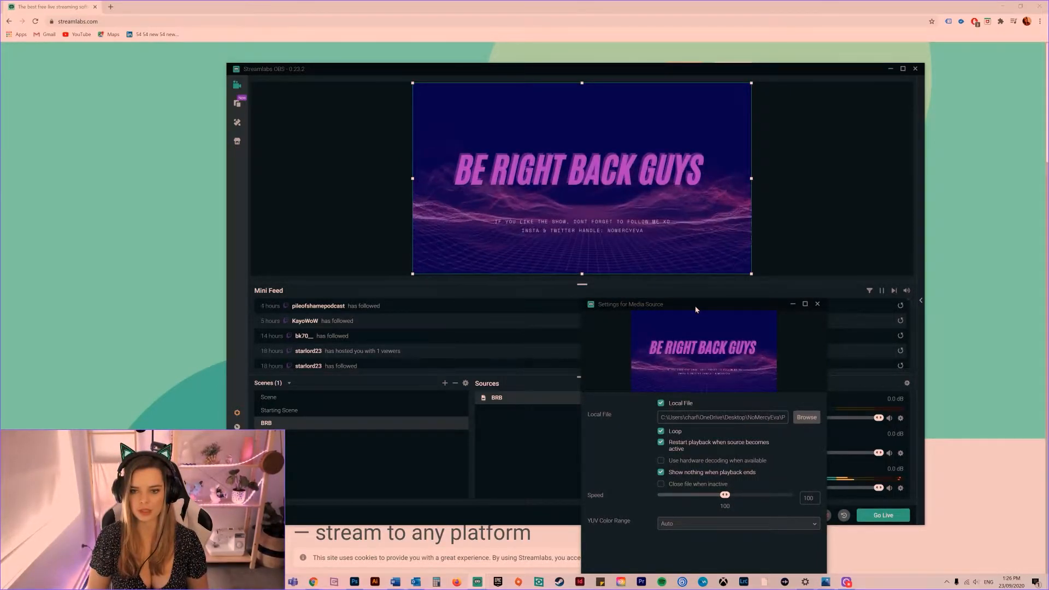
pyautogui.moveTo(701, 309); pyautogui.dragTo(619, 218)
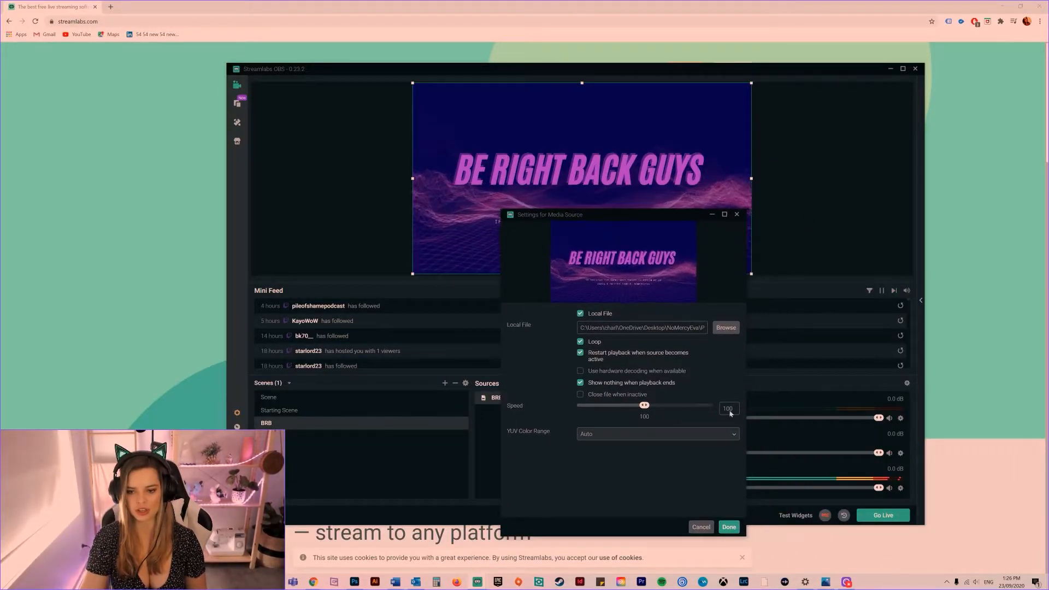
pyautogui.click(732, 528)
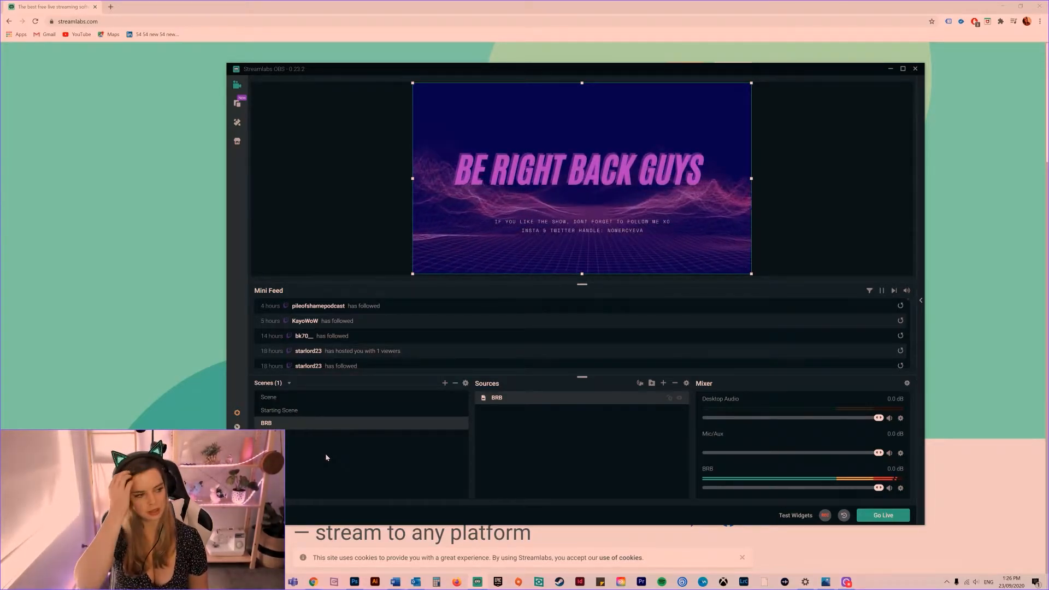
# Create a scene named "Live Scene" and move it above BRB in the scene list
pyautogui.click(445, 383)
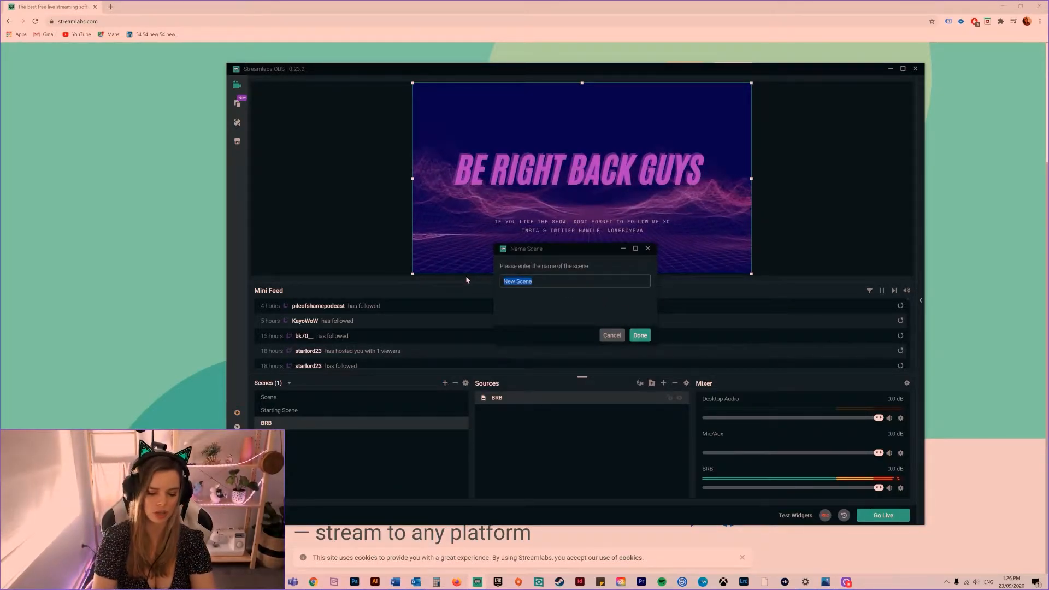
pyautogui.write('Live Scebe')
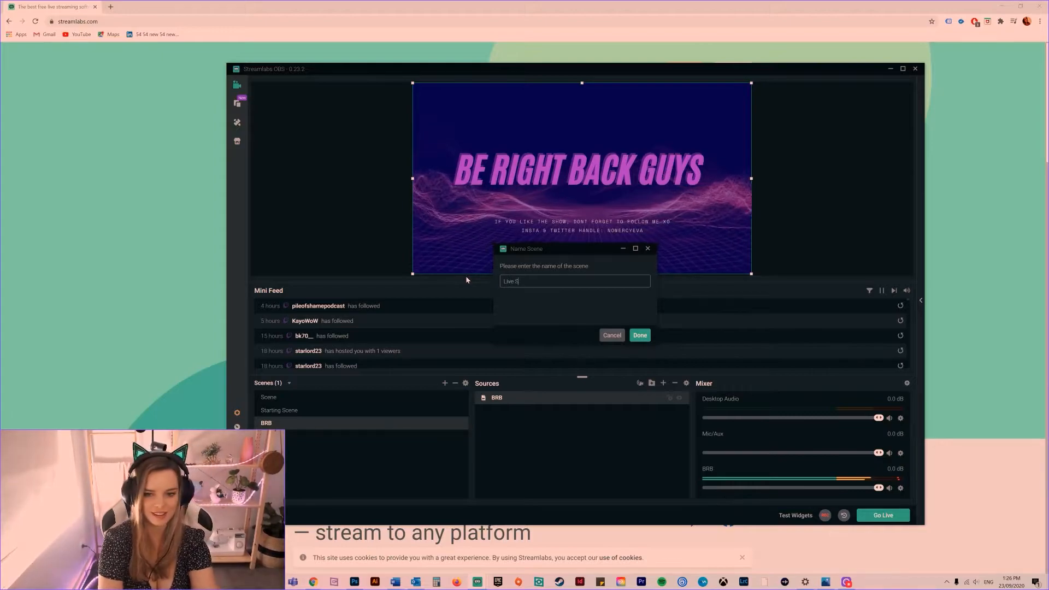
pyautogui.press('BackSpace')
pyautogui.press('BackSpace')
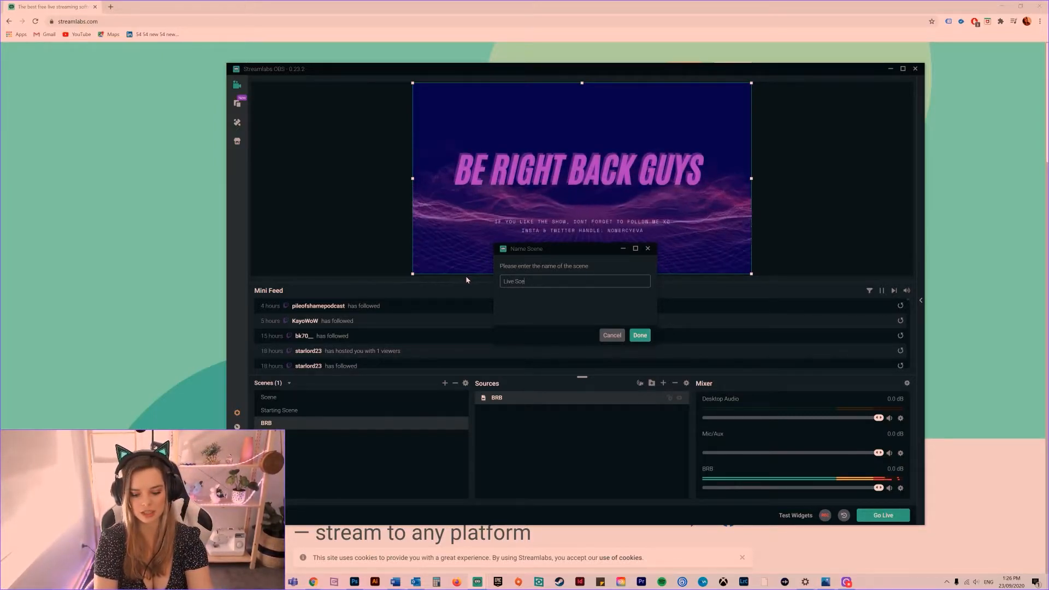
pyautogui.write('ne')
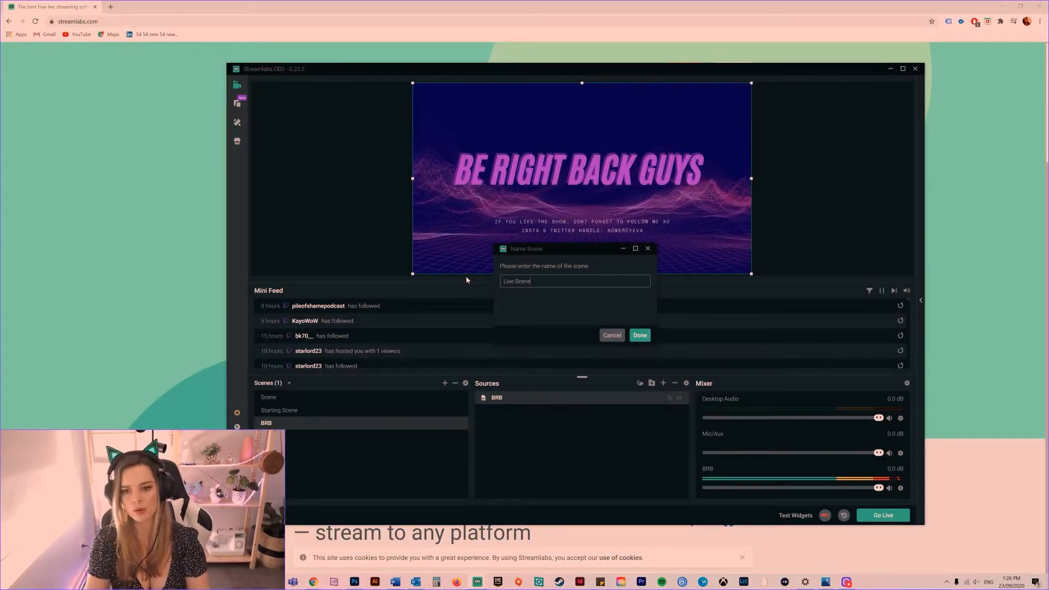
pyautogui.click(640, 335)
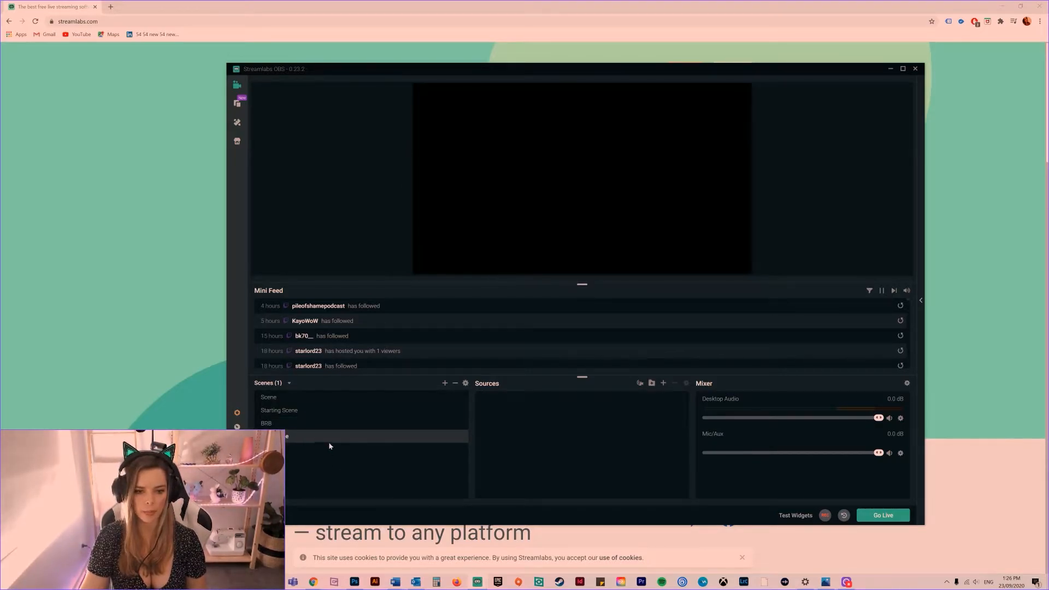
pyautogui.moveTo(326, 424); pyautogui.dragTo(309, 426)
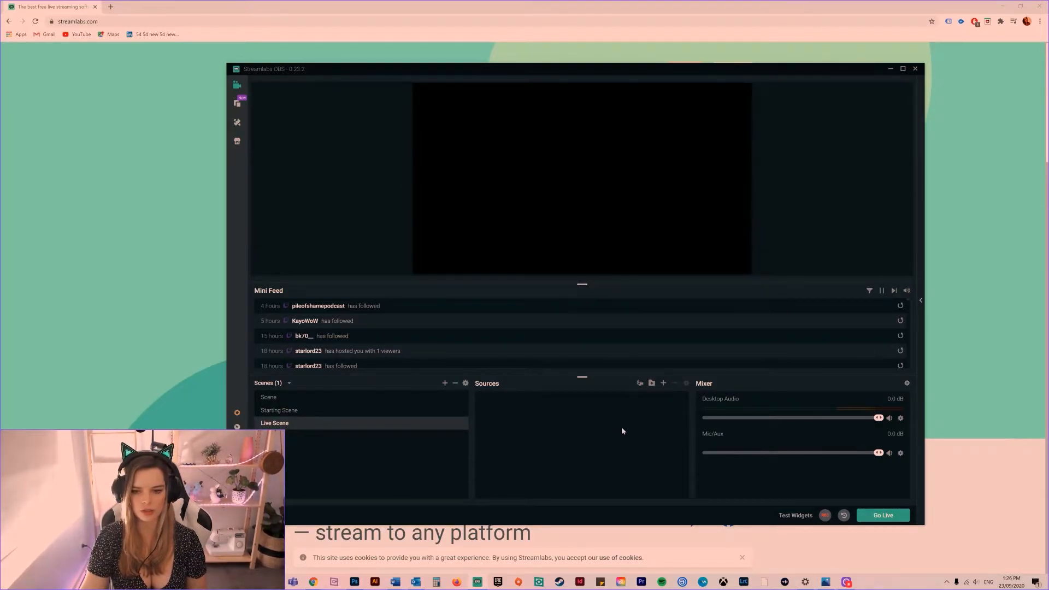
# Add a Game Capture source named "Game Capture" to the Live Scene
pyautogui.click(663, 384)
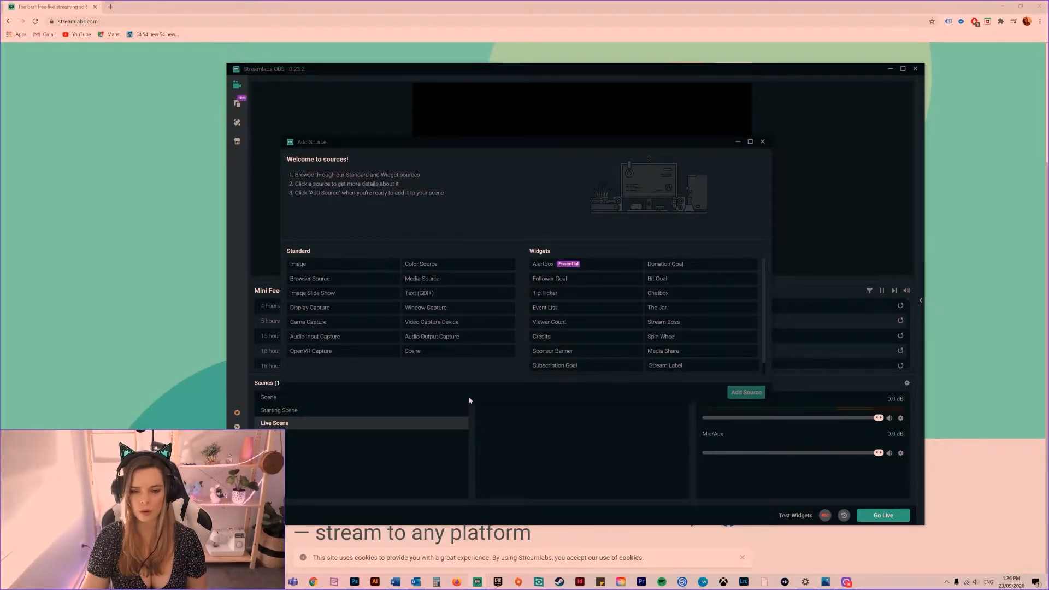
pyautogui.scroll(-1, 591, 338)
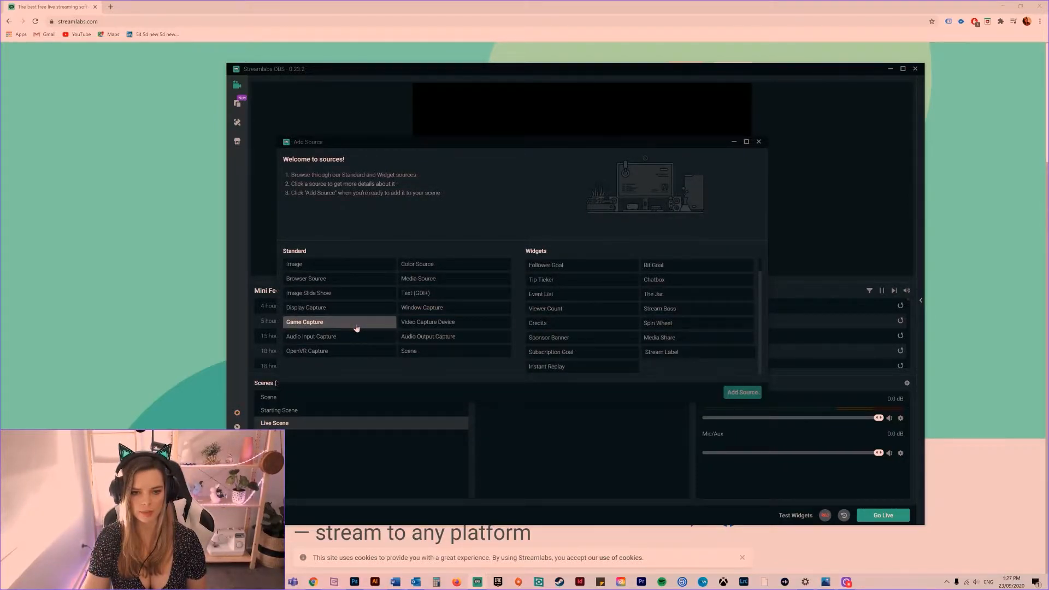
pyautogui.click(308, 326)
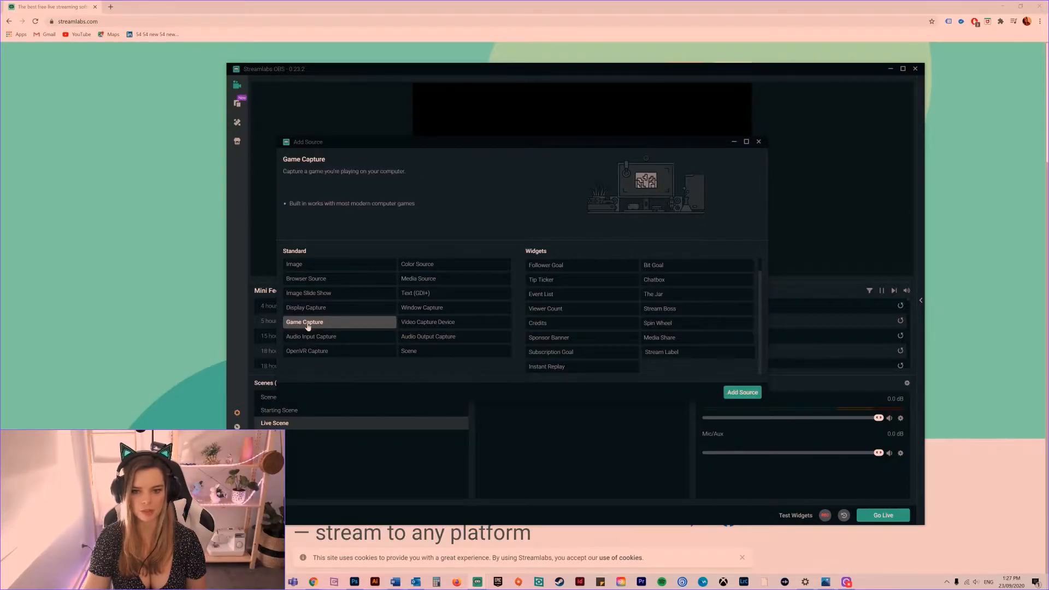
pyautogui.click(733, 393)
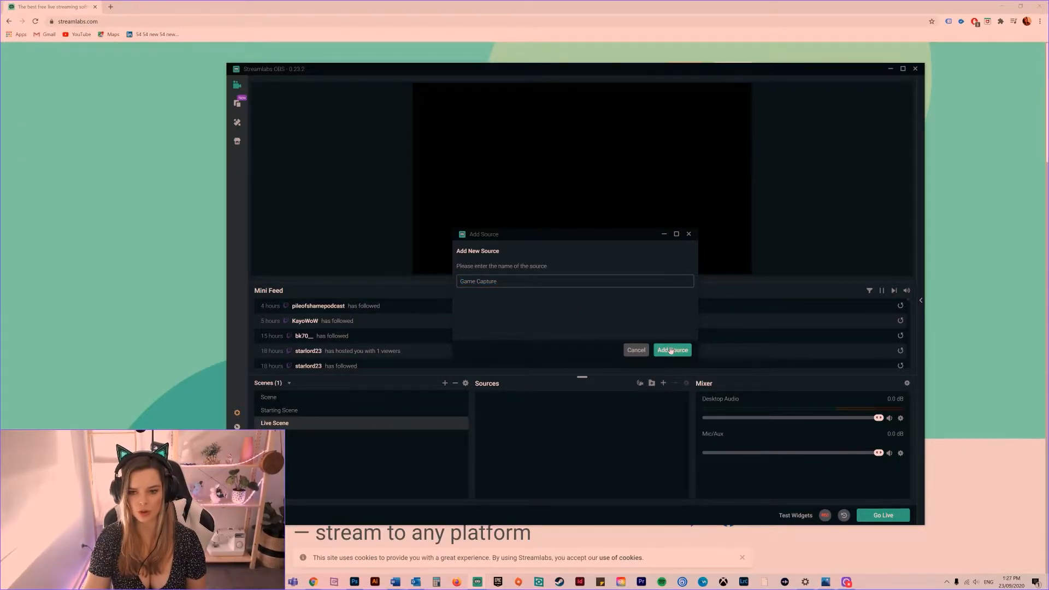
pyautogui.click(671, 350)
# Accept the Game Capture settings with Auto mode and lock the source against movement in the scene preview
pyautogui.moveTo(565, 137); pyautogui.dragTo(310, 164)
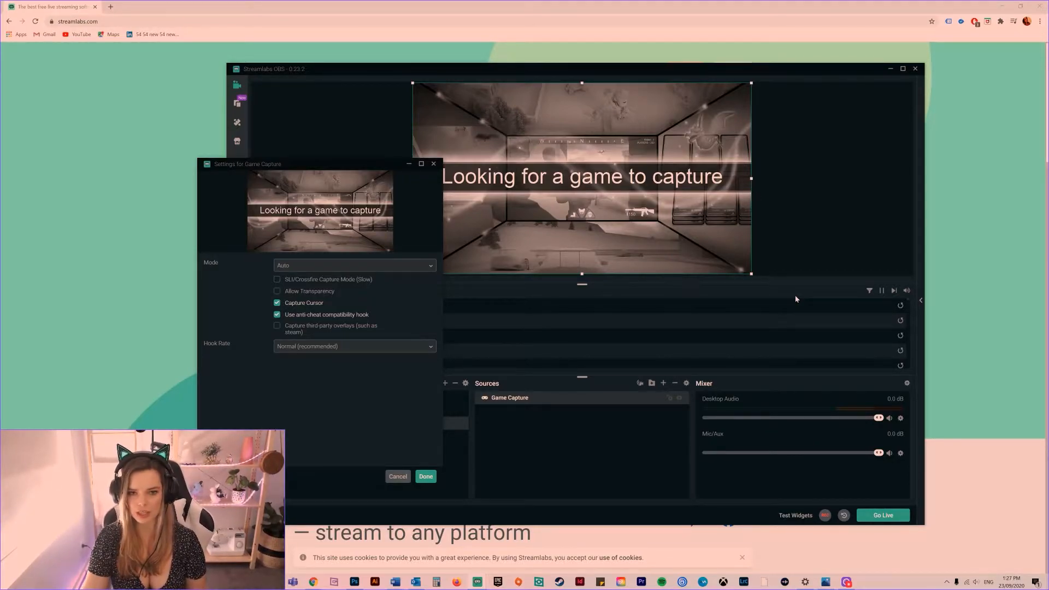
pyautogui.moveTo(336, 165); pyautogui.dragTo(352, 164)
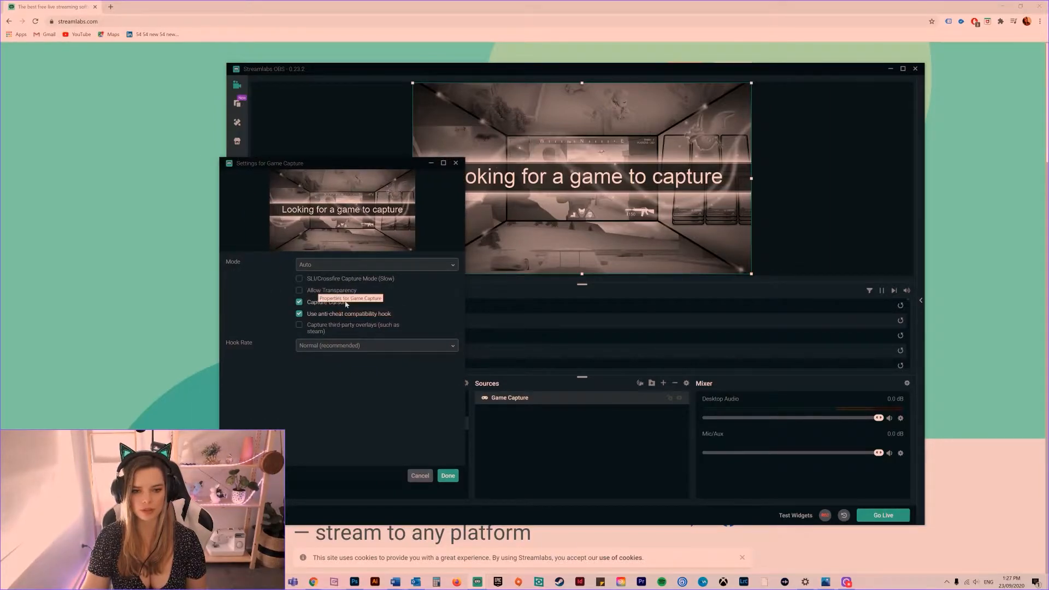
pyautogui.click(448, 478)
pyautogui.click(674, 387)
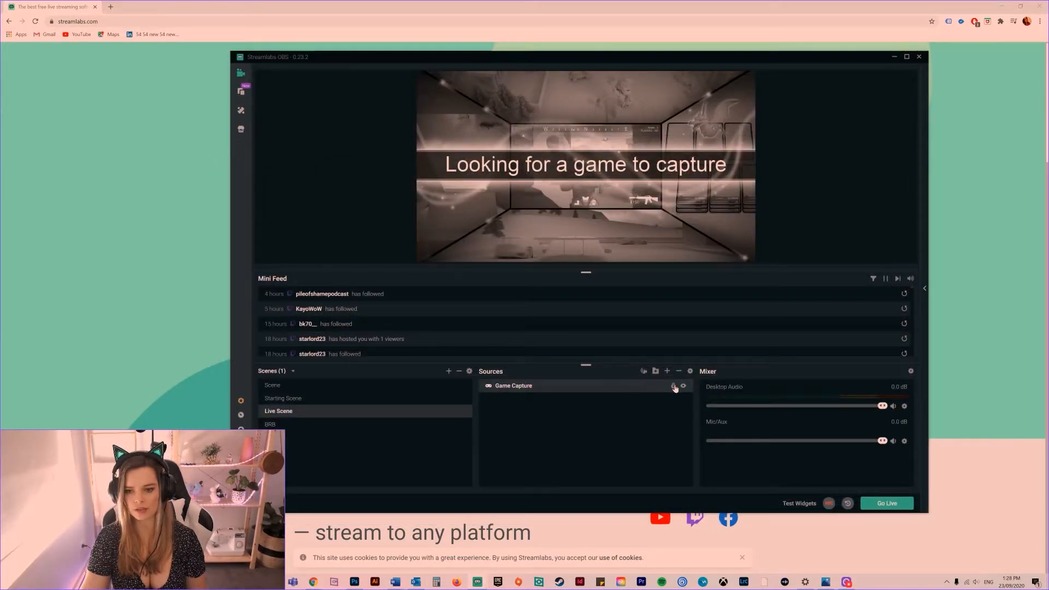
pyautogui.click(568, 193)
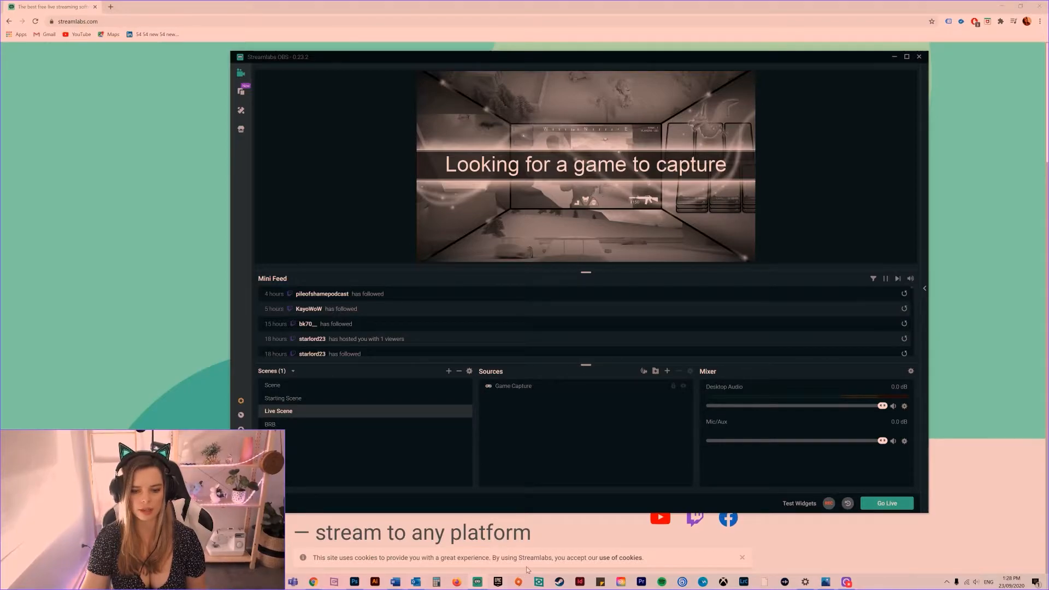
# Switch to Steam, launch Dead by Daylight from the library and minimize the Steam window
pyautogui.click(558, 581)
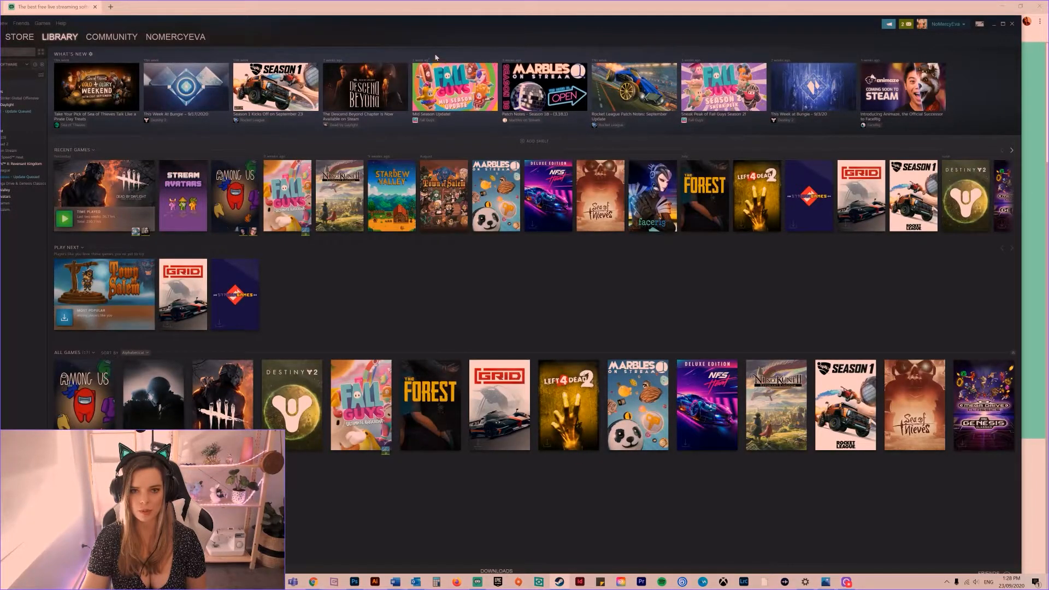
pyautogui.click(1003, 25)
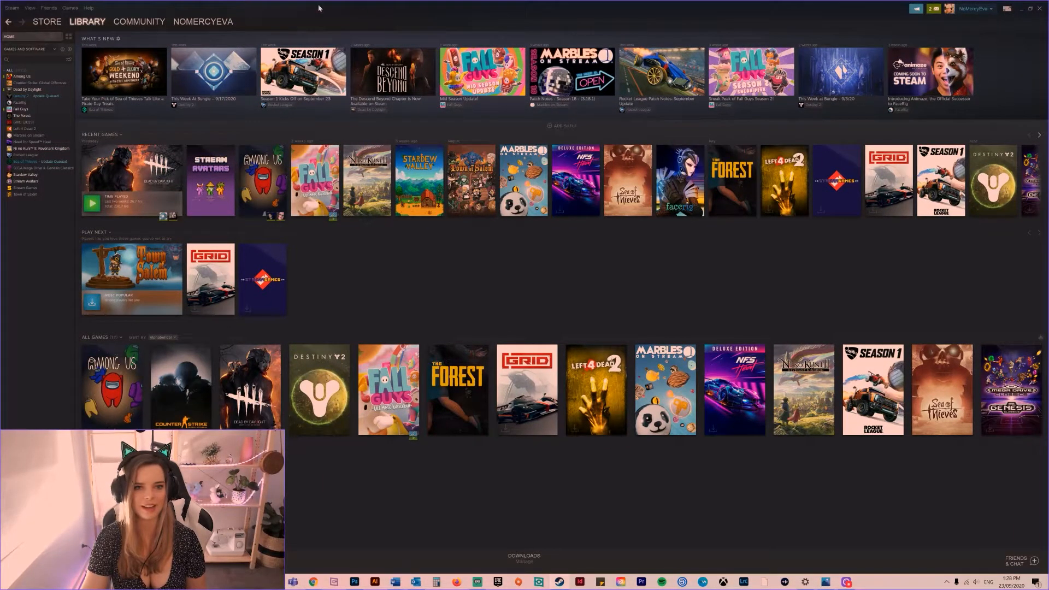
pyautogui.click(29, 90)
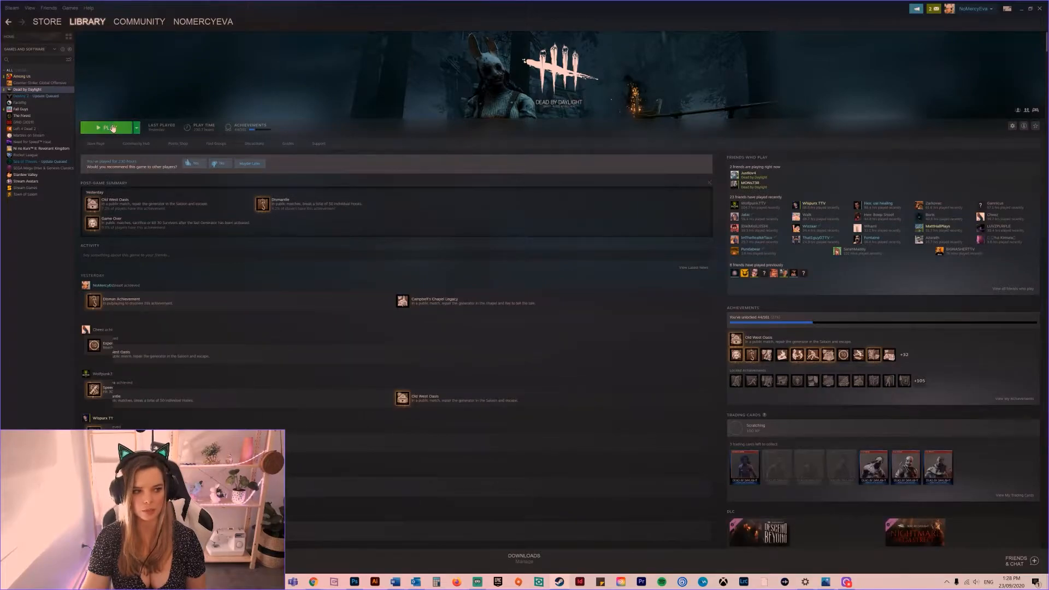
pyautogui.click(111, 128)
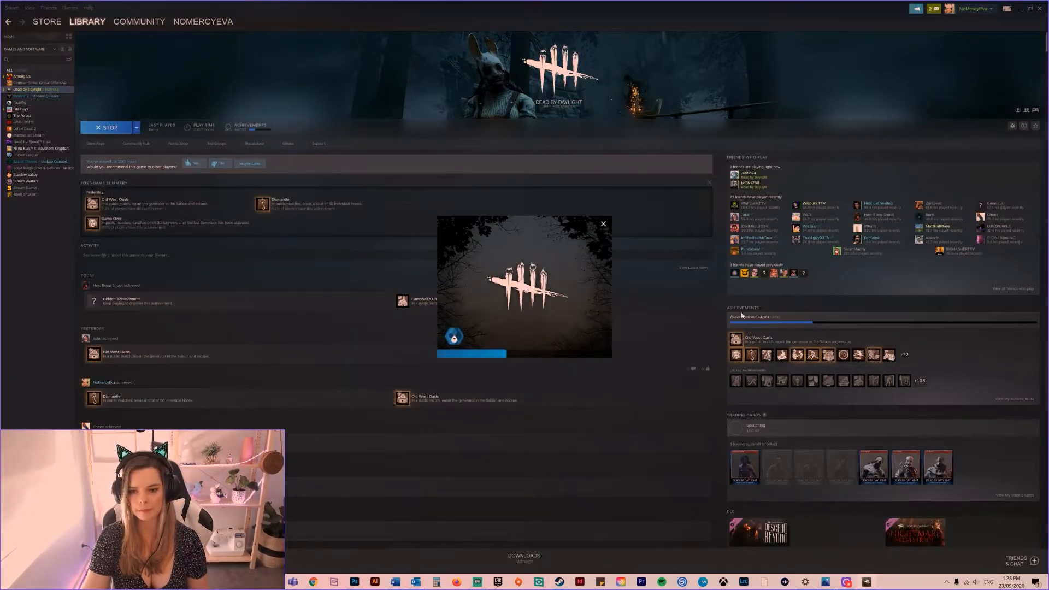
pyautogui.click(1022, 10)
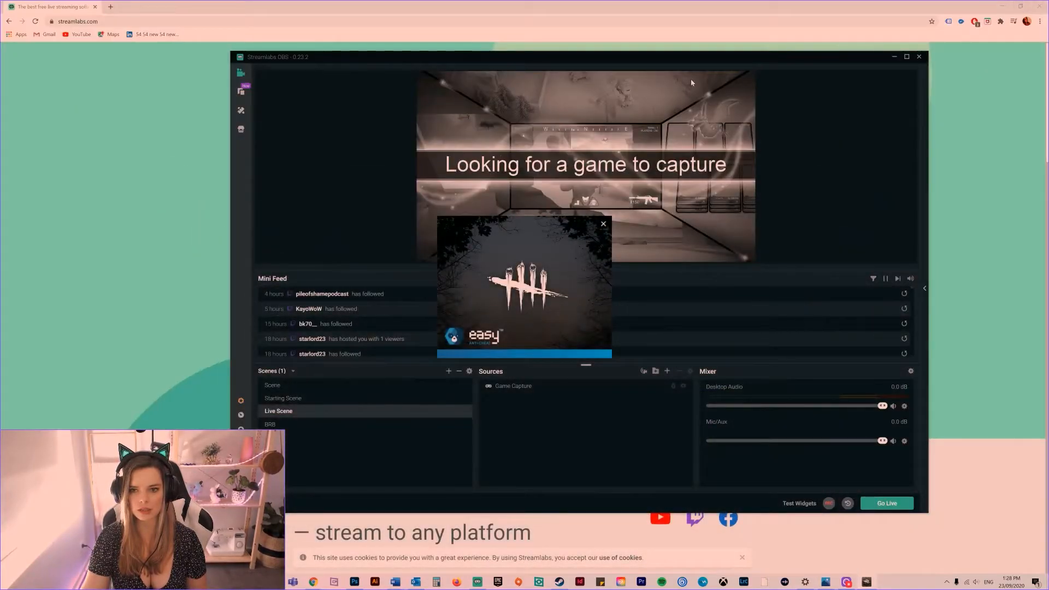
# Return from the running game to Streamlabs OBS and check the Live Scene preview for the captured Dead by Daylight screen
pyautogui.moveTo(764, 56); pyautogui.dragTo(680, 86)
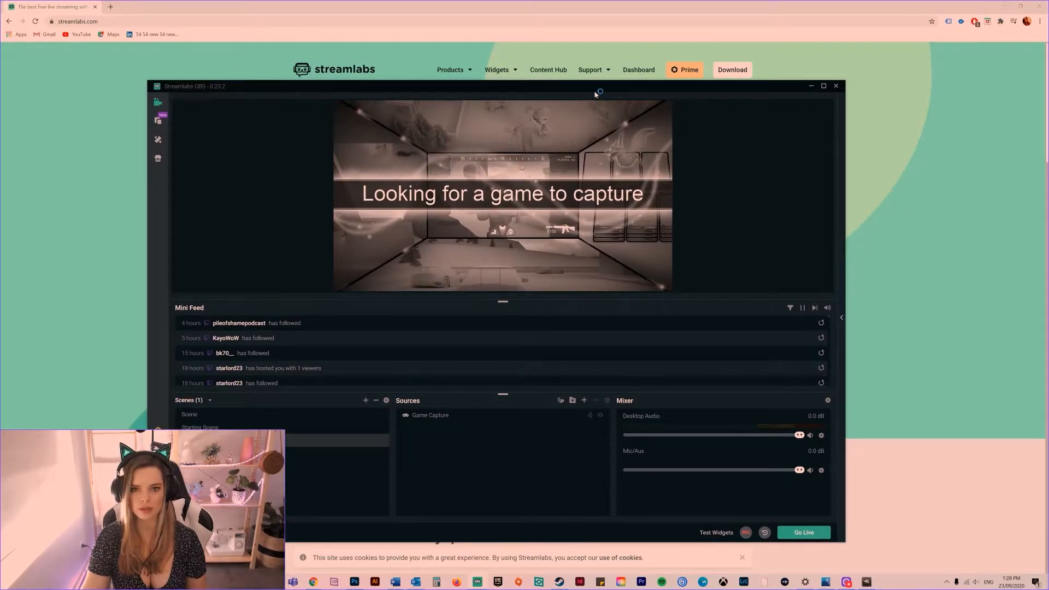
pyautogui.moveTo(594, 88); pyautogui.dragTo(629, 81)
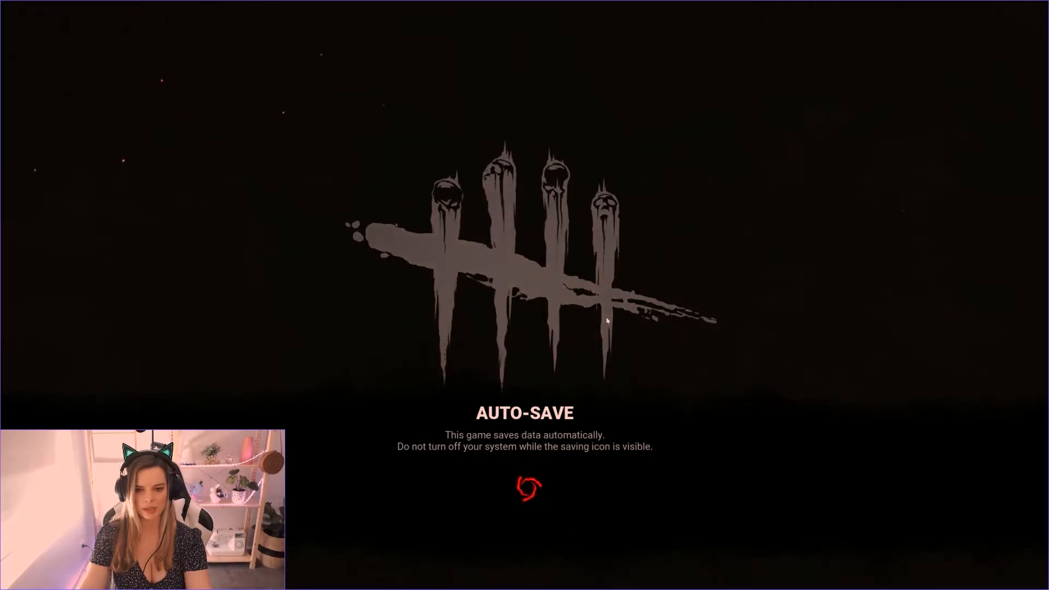
pyautogui.hotkey('alt', 'Tab')
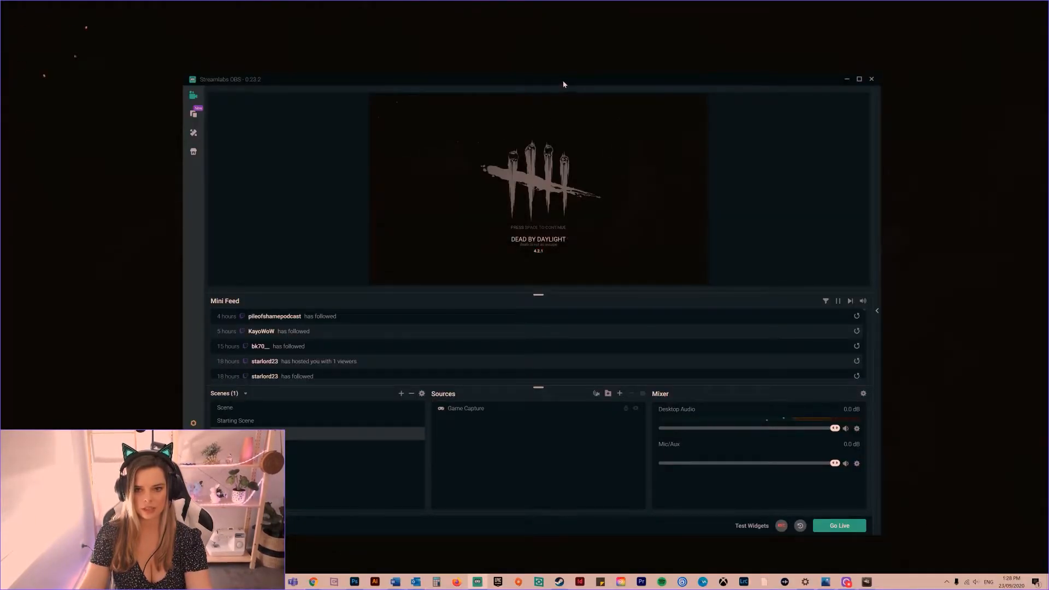
pyautogui.moveTo(563, 80); pyautogui.dragTo(537, 78)
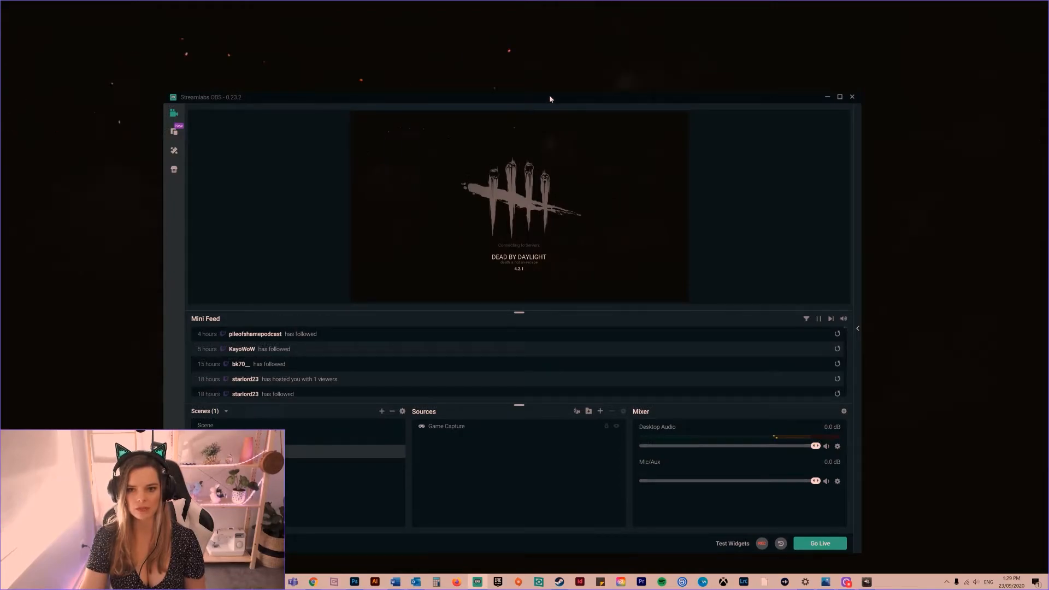
pyautogui.moveTo(550, 97); pyautogui.dragTo(549, 76)
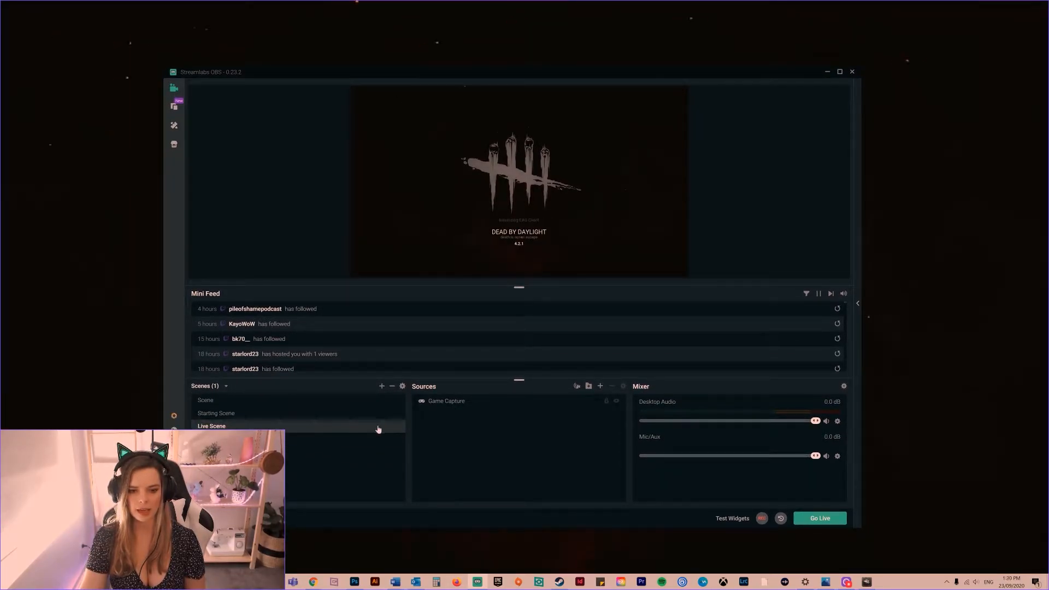
# Add a Video Capture Device source to the Live Scene under the name "Video Capture Device"
pyautogui.click(600, 386)
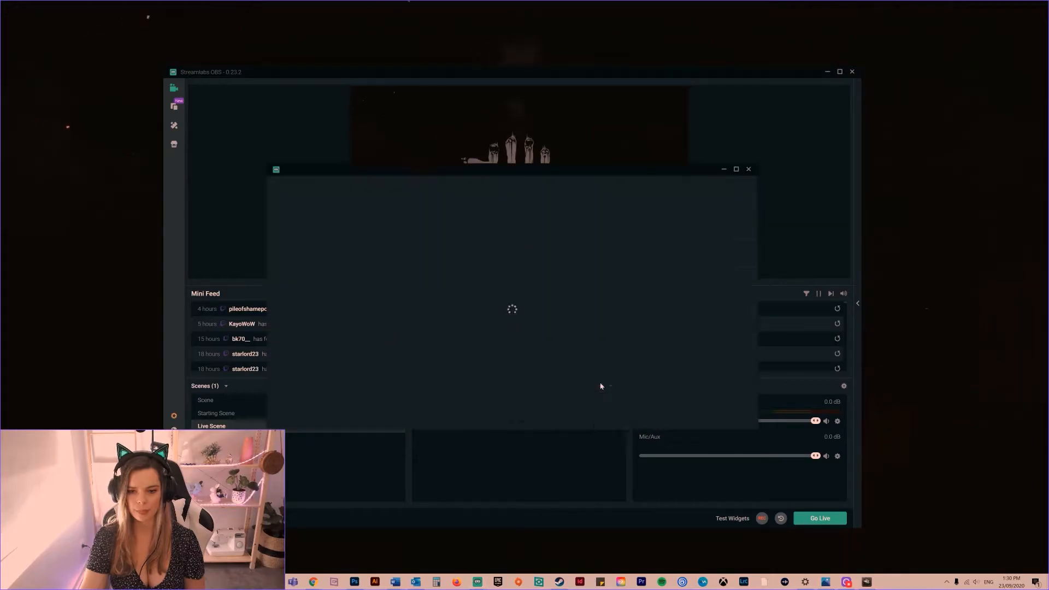
pyautogui.moveTo(570, 170)
pyautogui.mouseDown()
pyautogui.moveTo(548, 117)
pyautogui.moveTo(561, 158)
pyautogui.mouseUp()
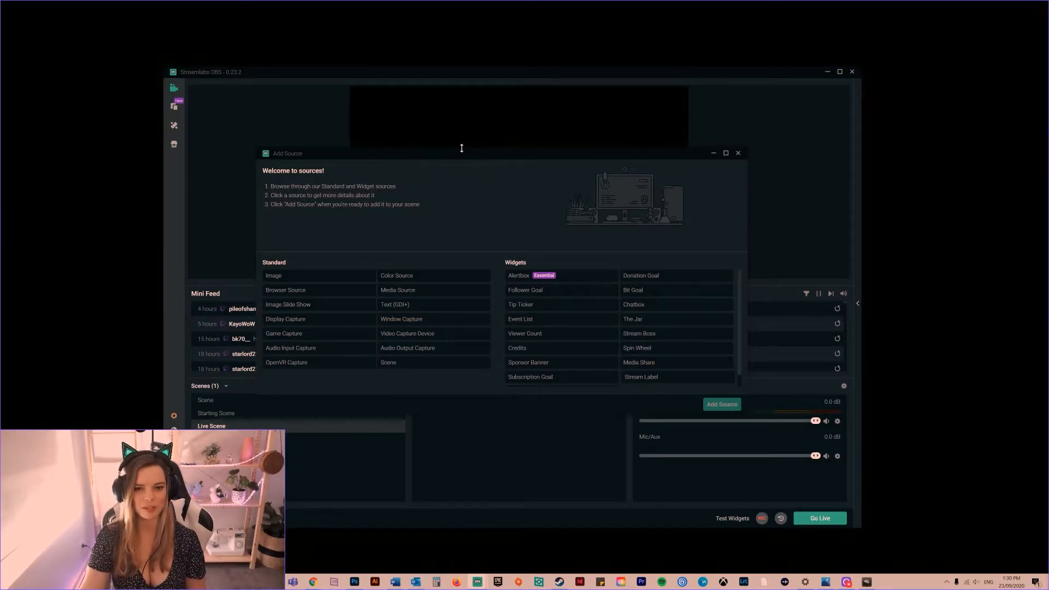
pyautogui.moveTo(460, 154); pyautogui.dragTo(478, 150)
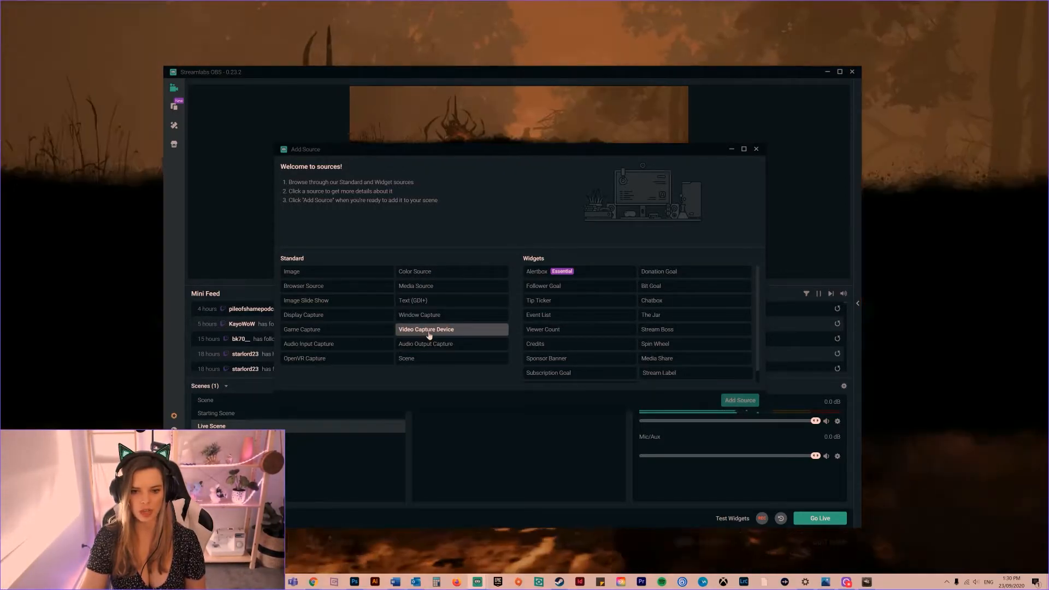
pyautogui.click(429, 333)
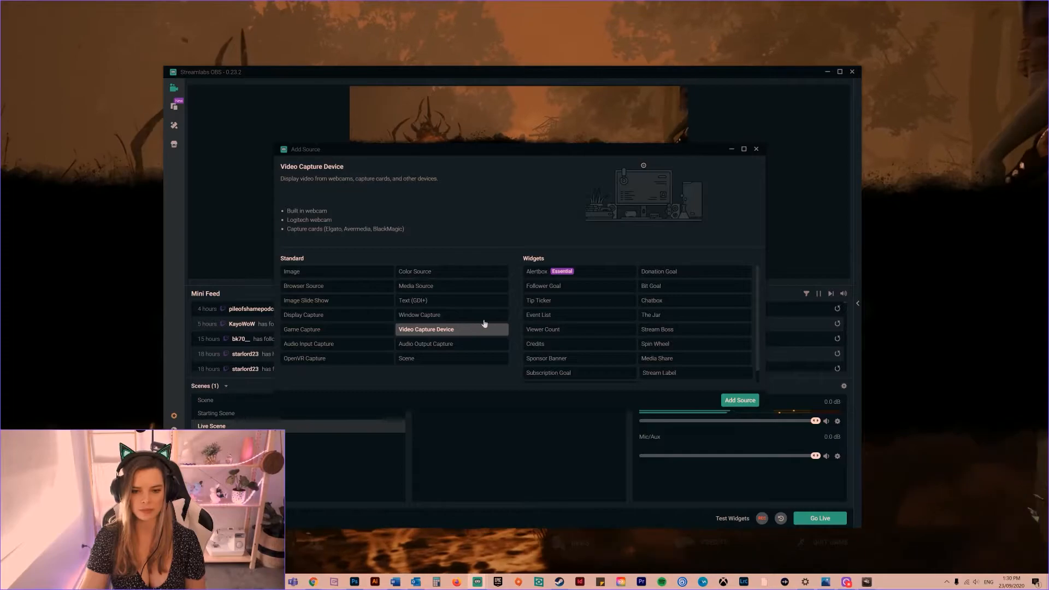
pyautogui.click(742, 400)
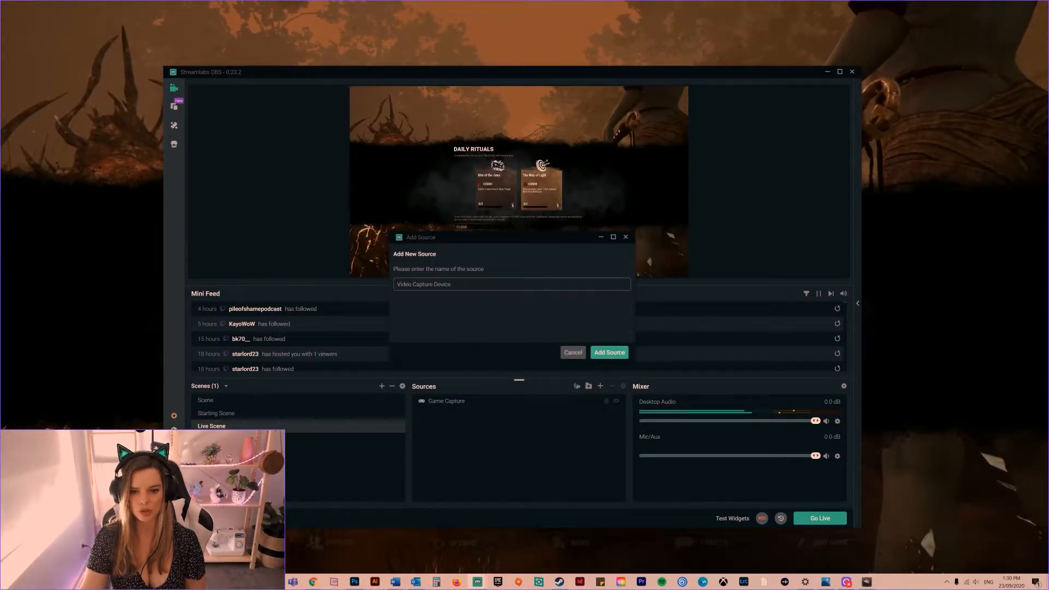
pyautogui.click(596, 354)
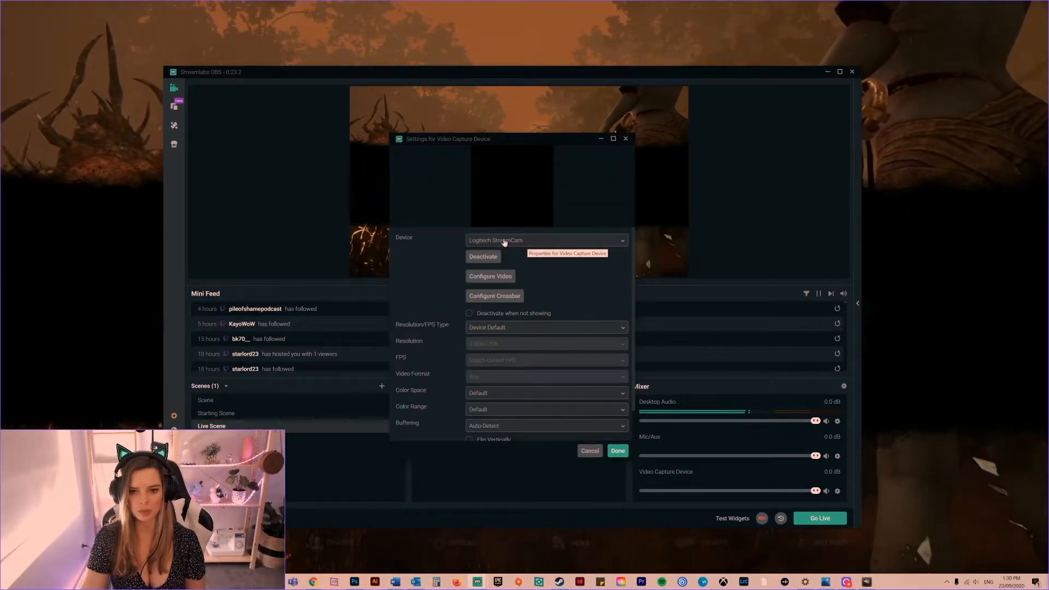
# Choose Logitech StreamCam as the capture device, review the remaining settings and cancel out of the settings dialog
pyautogui.click(540, 244)
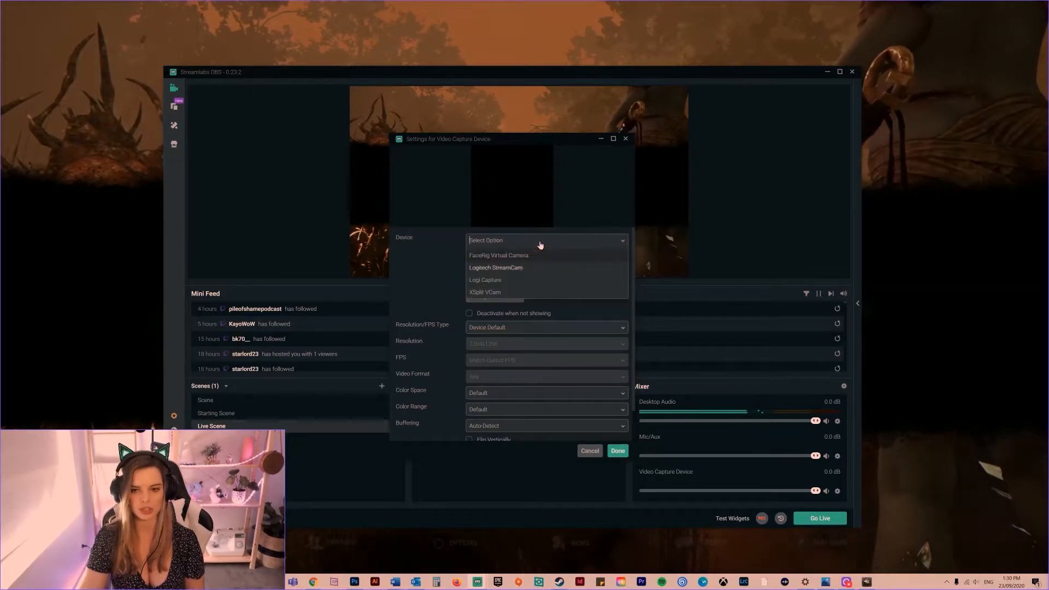
pyautogui.click(517, 267)
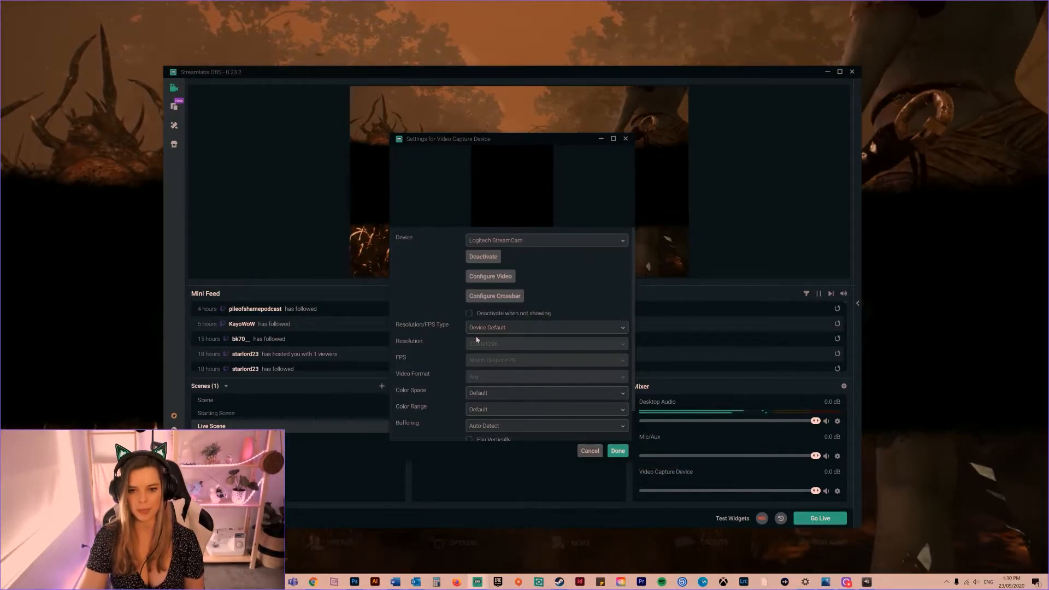
pyautogui.scroll(-1, 491, 267)
pyautogui.scroll(1, 488, 265)
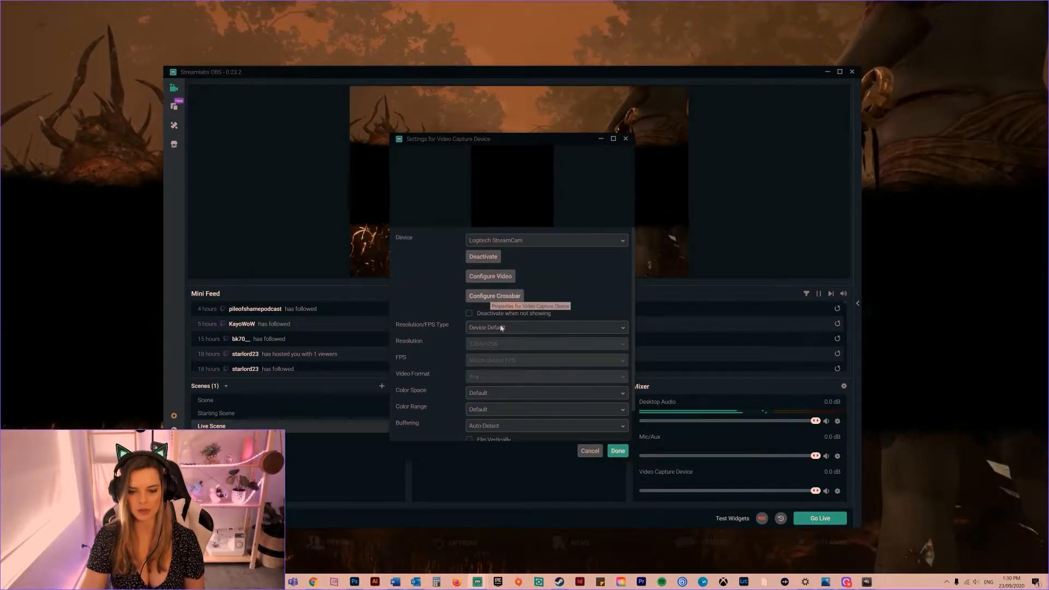
pyautogui.scroll(-1, 499, 339)
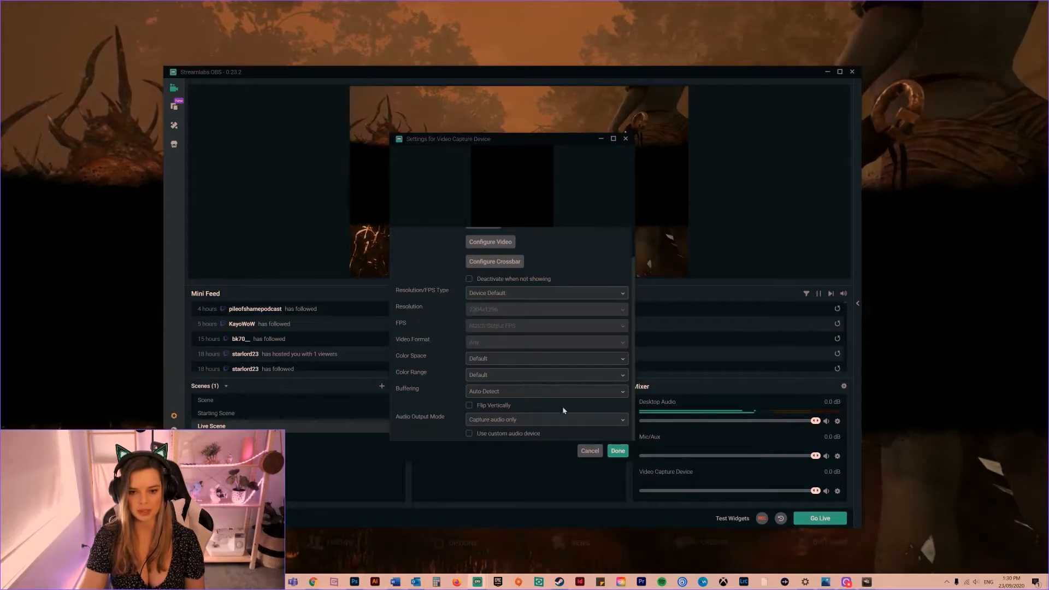
pyautogui.click(590, 451)
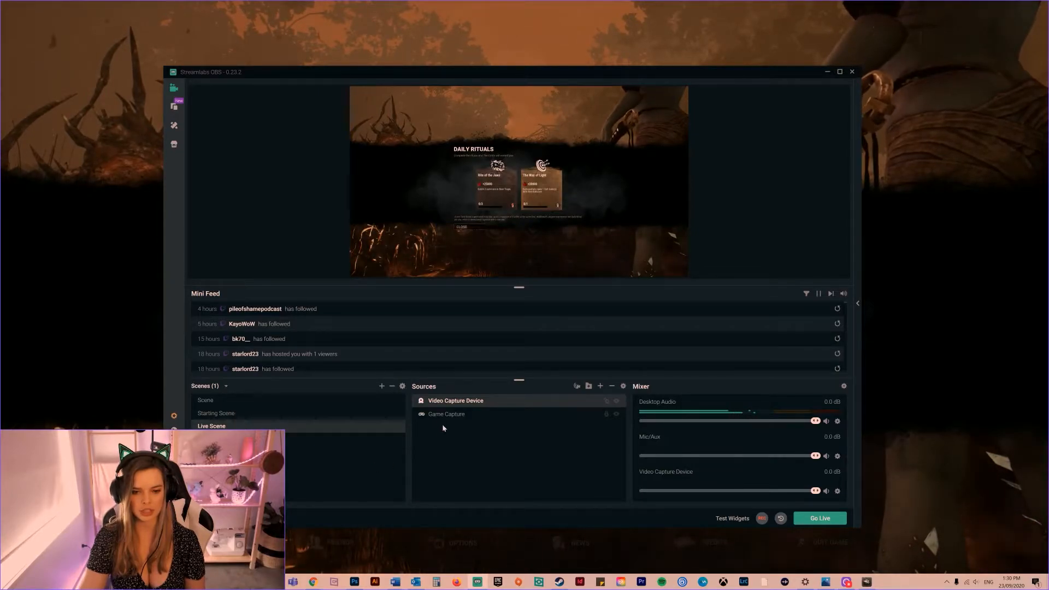
# Add an Image source named "Selfie" to the Live Scene
pyautogui.click(600, 386)
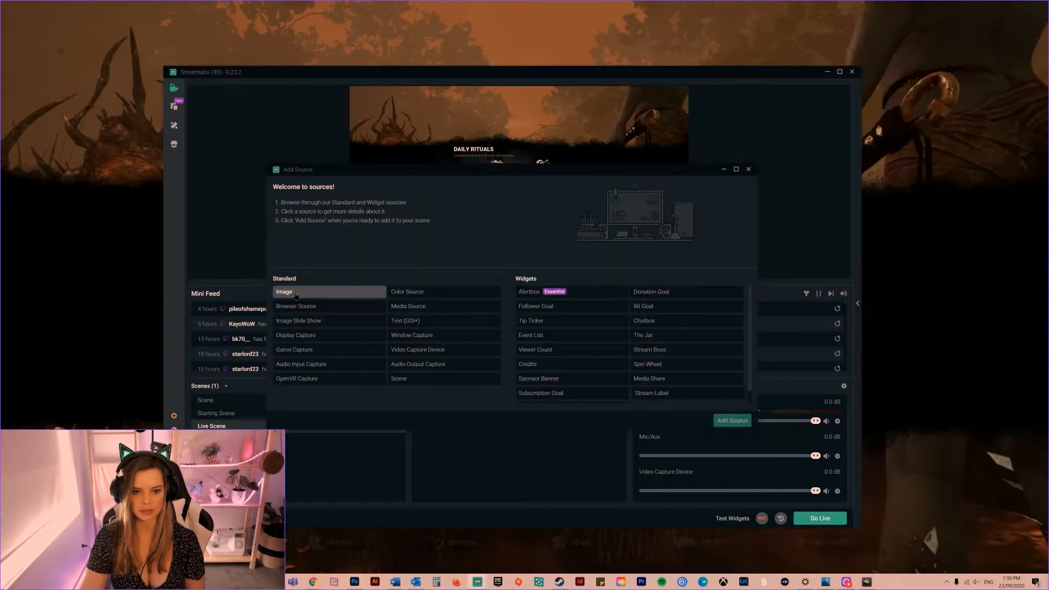
pyautogui.click(293, 293)
pyautogui.click(733, 420)
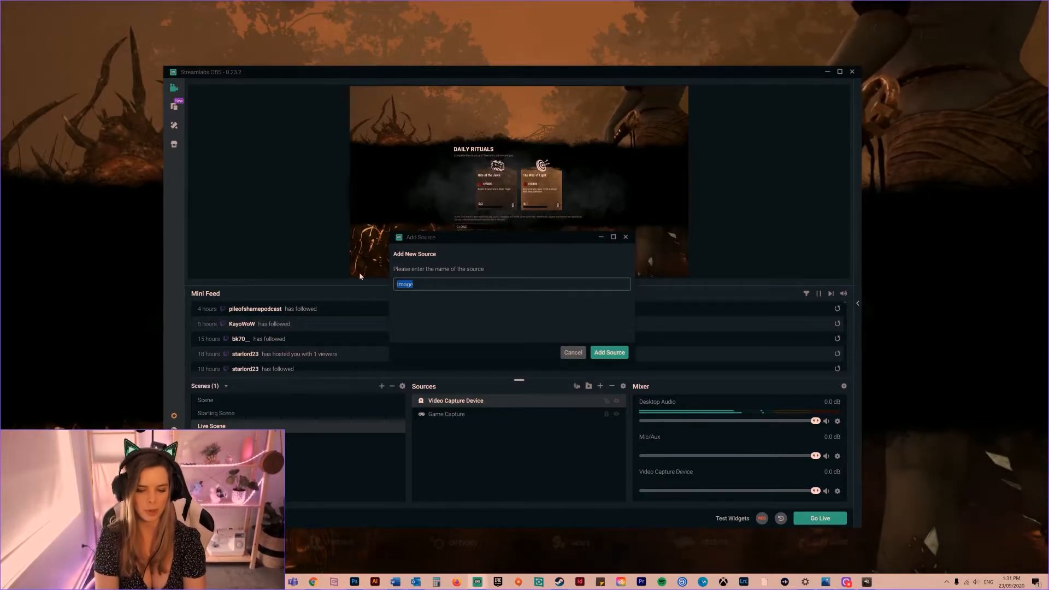
pyautogui.write('Selfie')
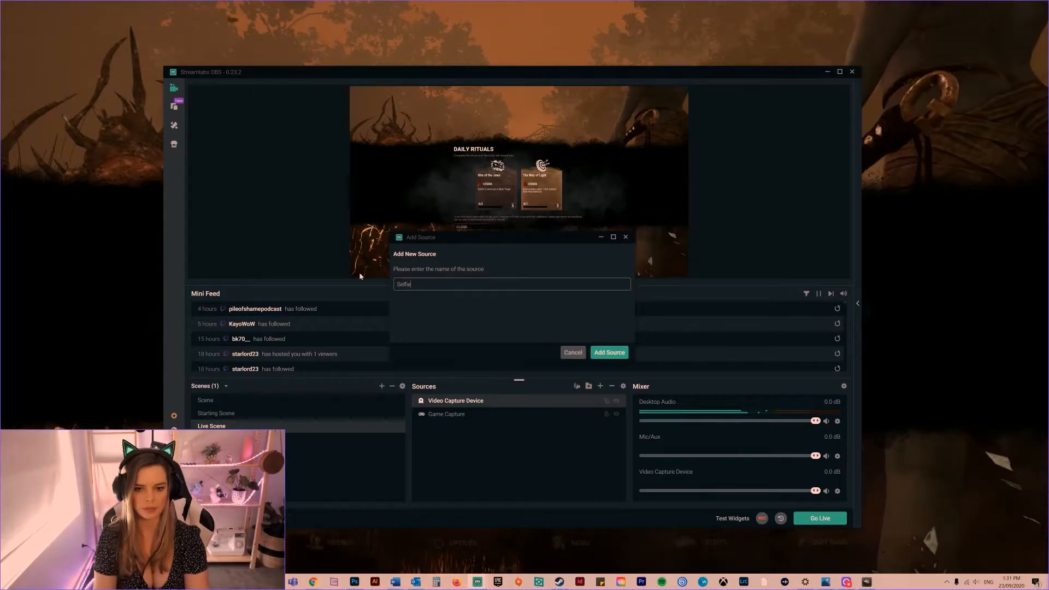
pyautogui.click(611, 355)
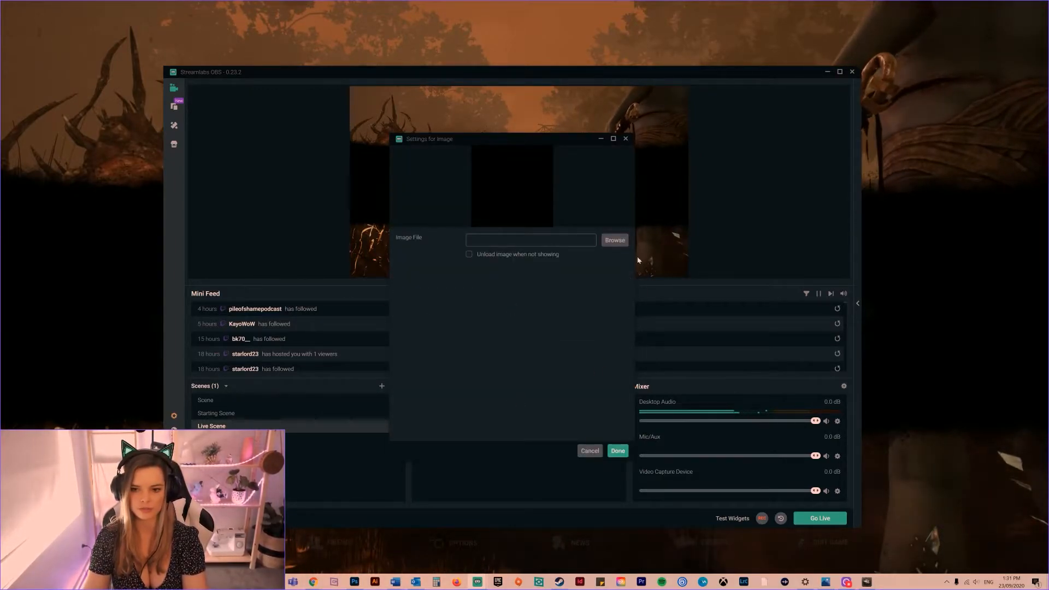
# Load the selfie picture from the NoMercyEva folder into the Selfie source and accept its settings
pyautogui.click(615, 241)
pyautogui.scroll(-3, 639, 368)
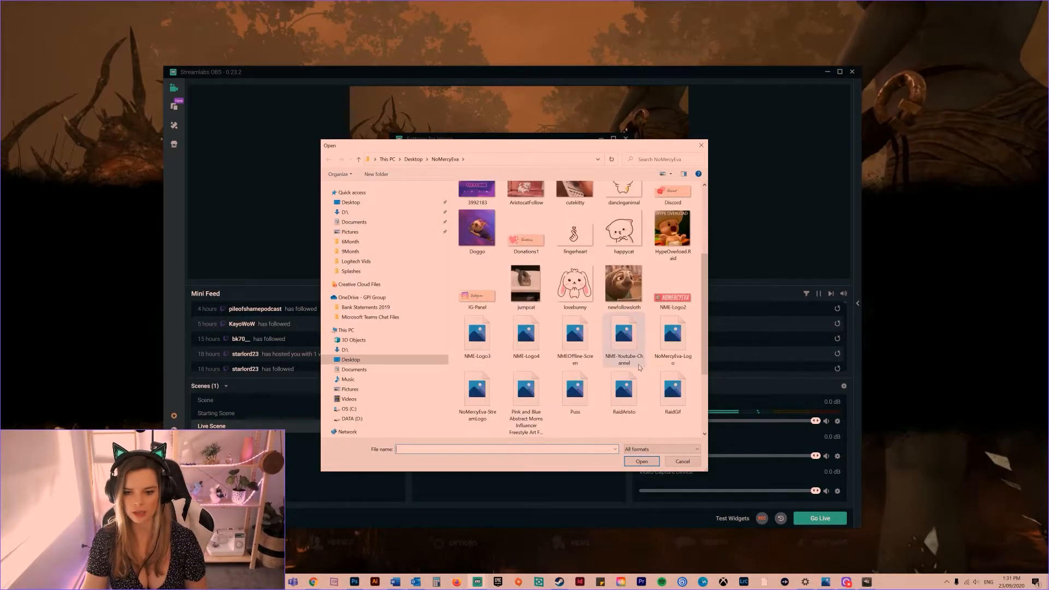
pyautogui.click(580, 366)
pyautogui.click(639, 462)
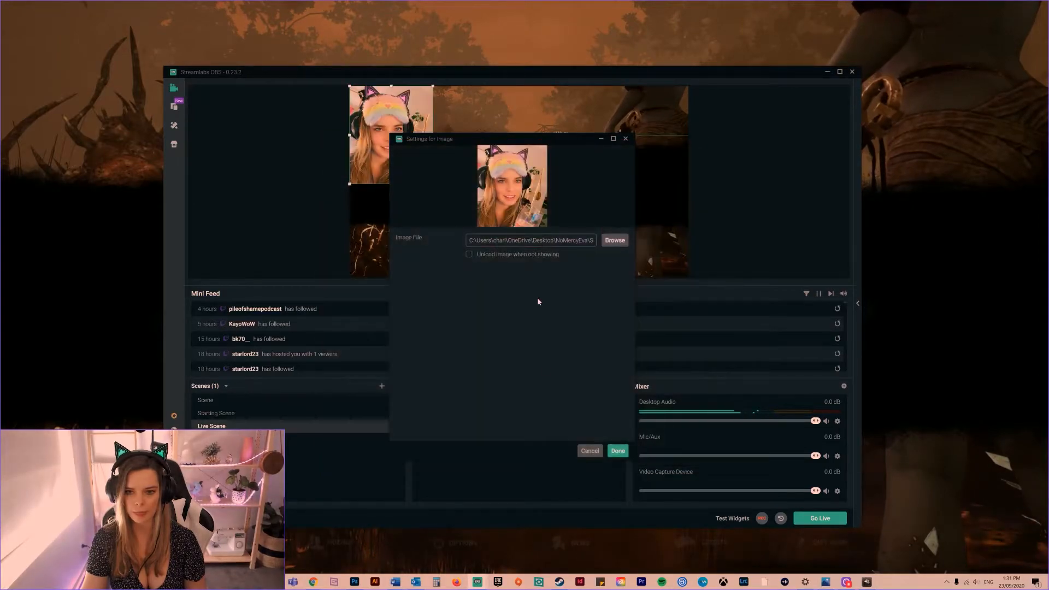
pyautogui.click(618, 450)
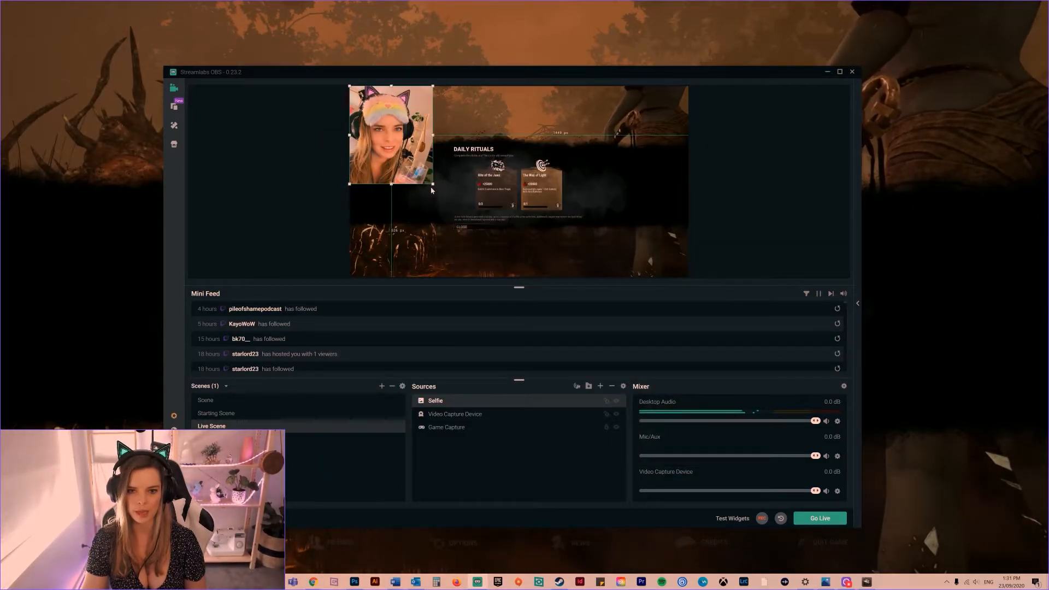
# Shrink the selfie image, place it against the scene's right edge about mid-height and lock the Selfie source
pyautogui.moveTo(433, 184); pyautogui.dragTo(669, 197)
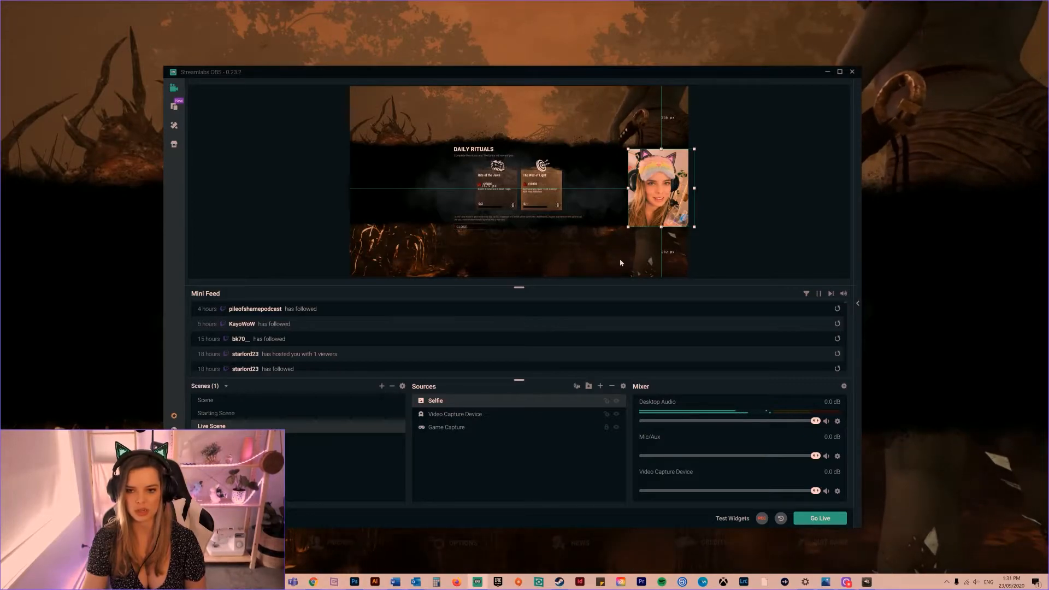
pyautogui.moveTo(661, 187); pyautogui.dragTo(661, 182)
pyautogui.click(713, 236)
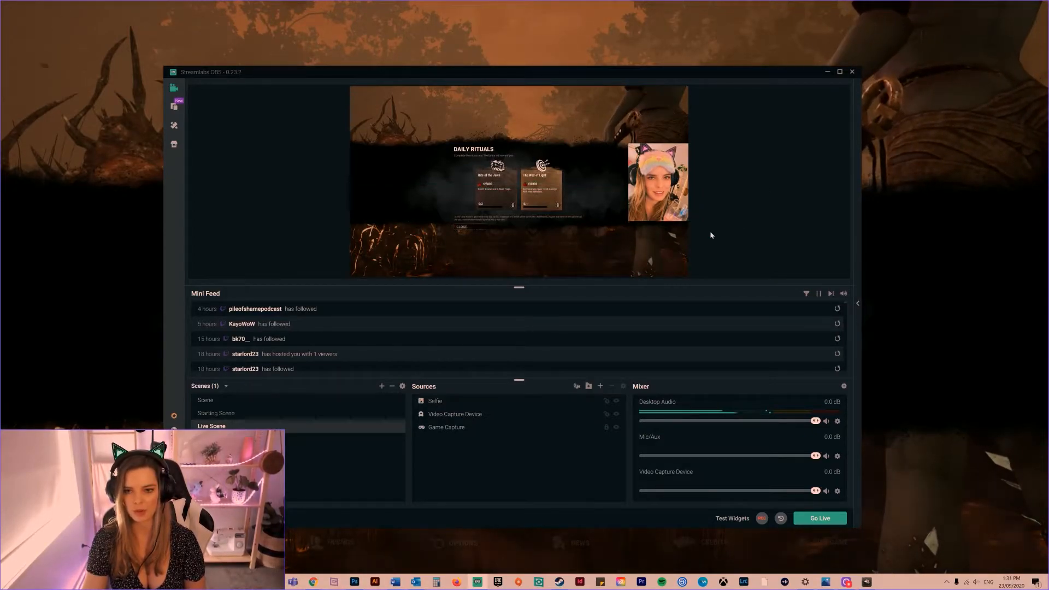
pyautogui.click(676, 202)
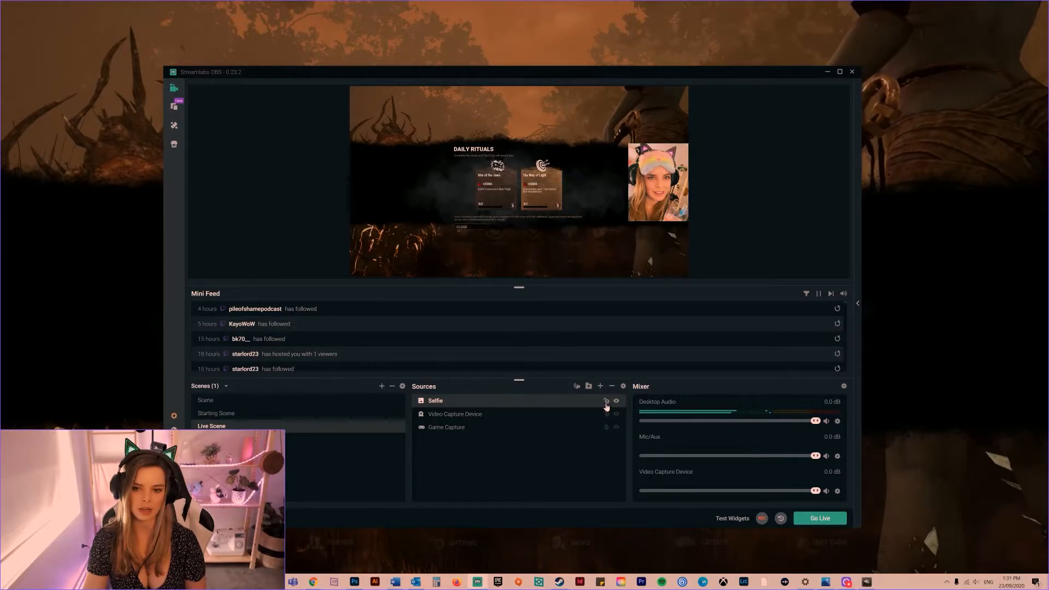
pyautogui.click(713, 230)
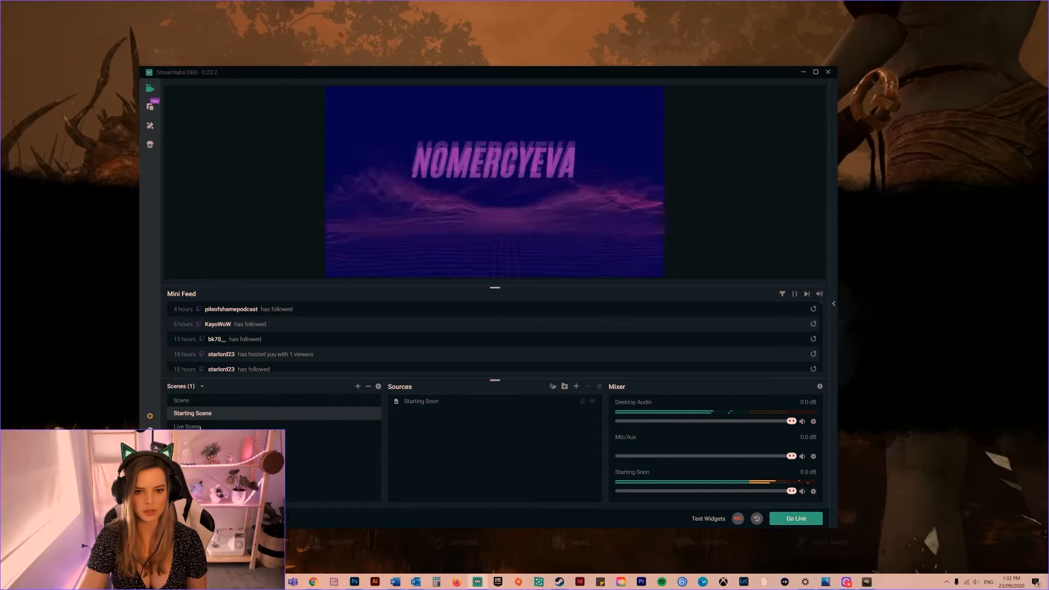
# Switch back and forth between Starting Scene, Live Scene and BRB to examine how the scenes change over
pyautogui.click(203, 413)
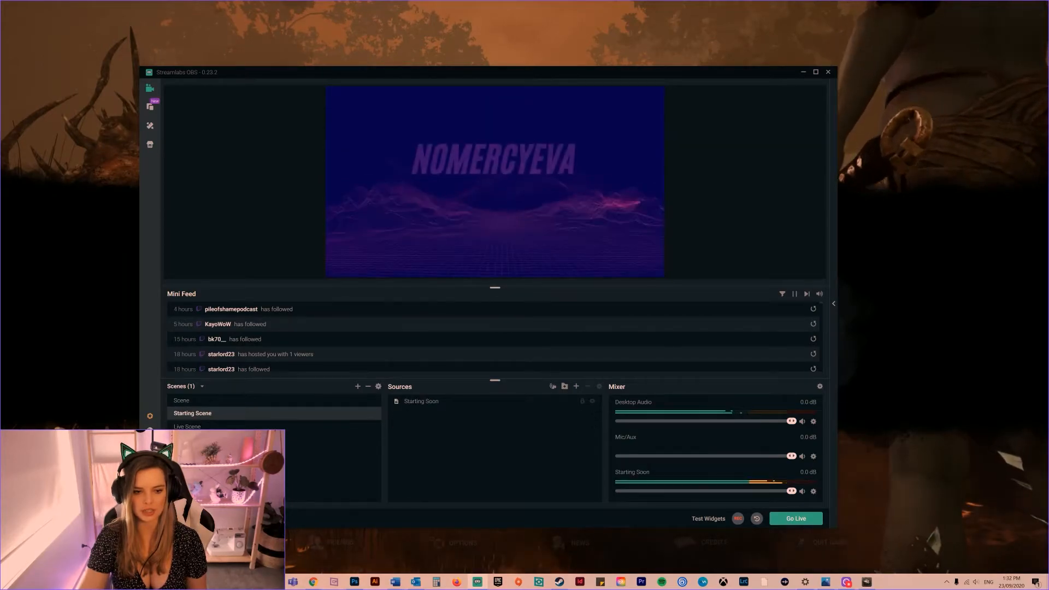
pyautogui.click(196, 428)
pyautogui.click(196, 439)
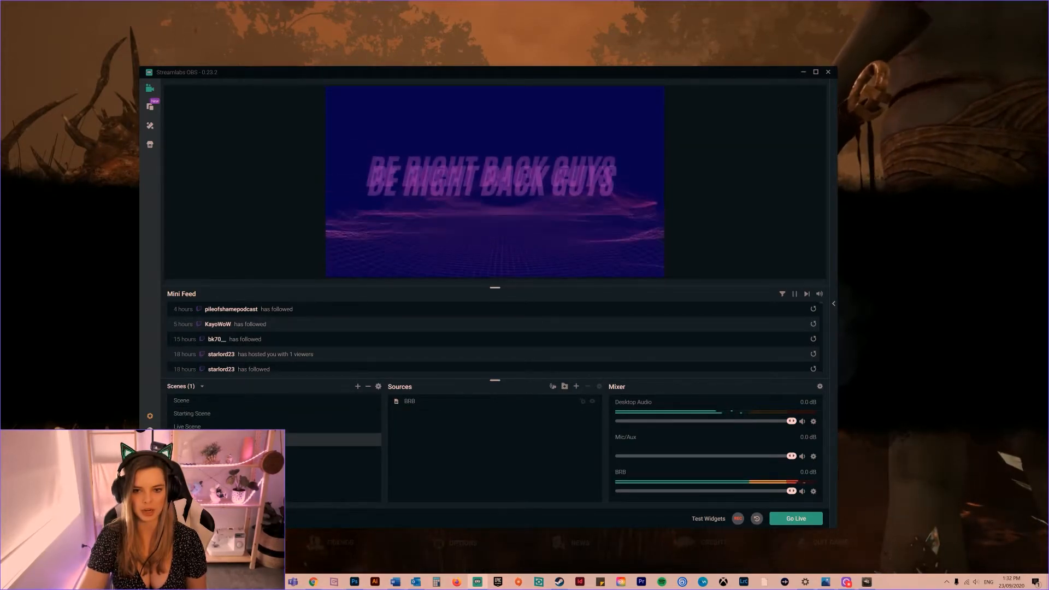
pyautogui.click(206, 418)
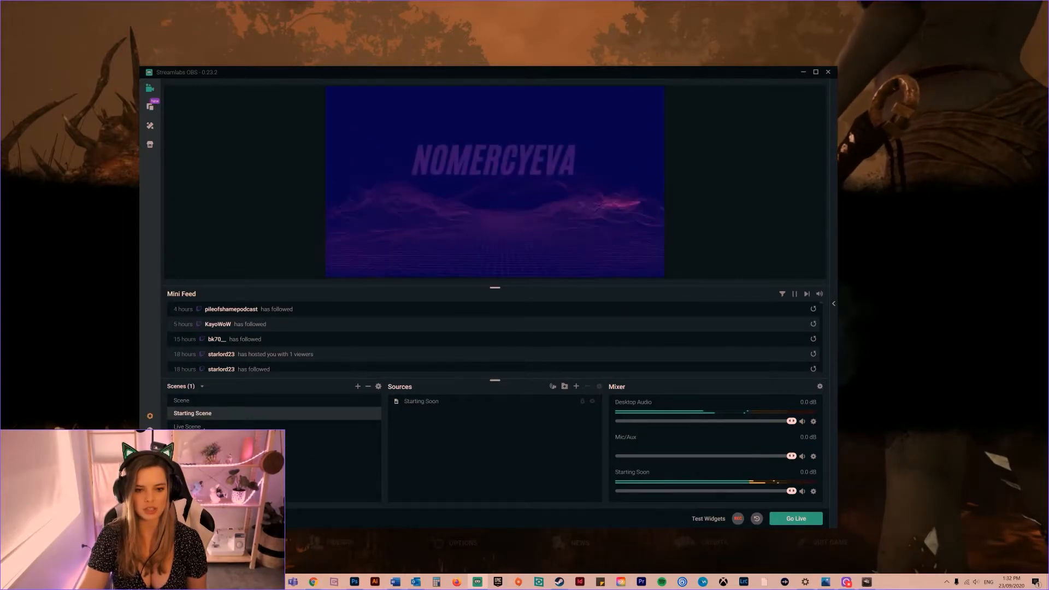
pyautogui.click(207, 426)
pyautogui.click(207, 417)
pyautogui.click(208, 425)
pyautogui.click(208, 414)
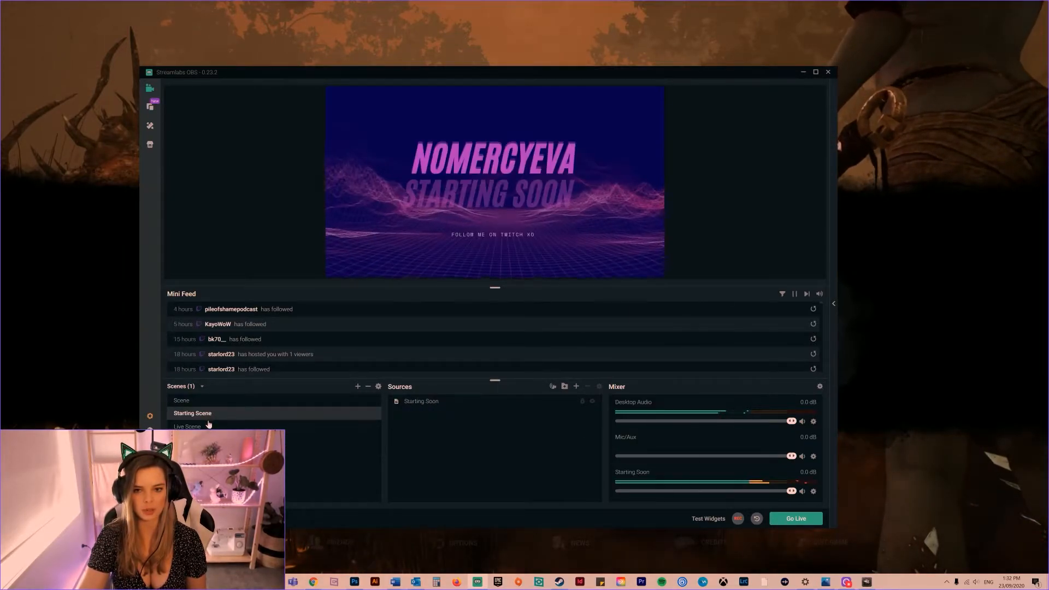
# Add a scene transition of type Fade with a duration of 300, keeping the name "New Transition"
pyautogui.click(378, 387)
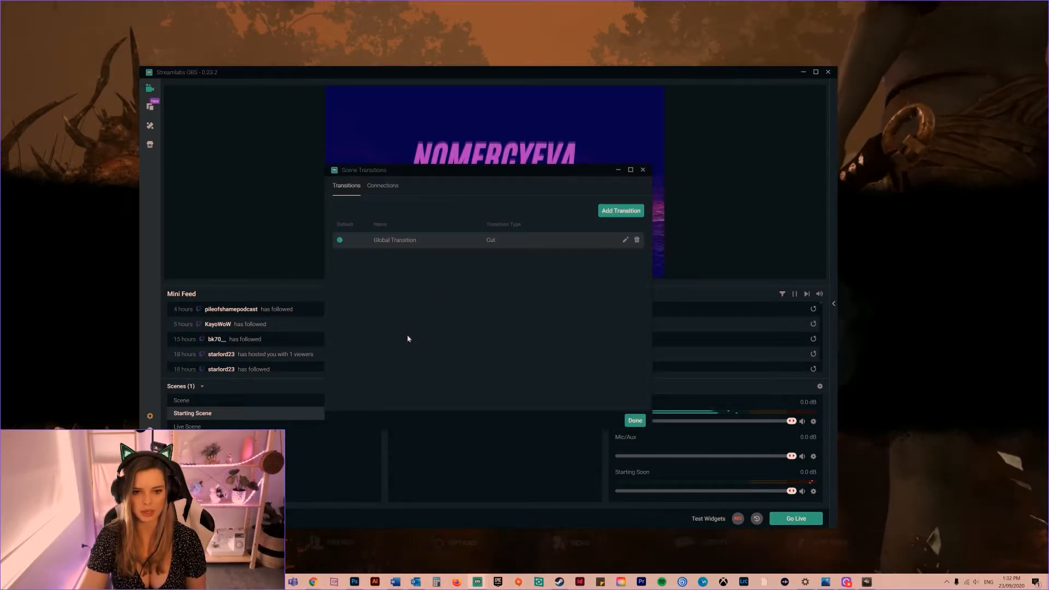
pyautogui.moveTo(439, 169); pyautogui.dragTo(528, 168)
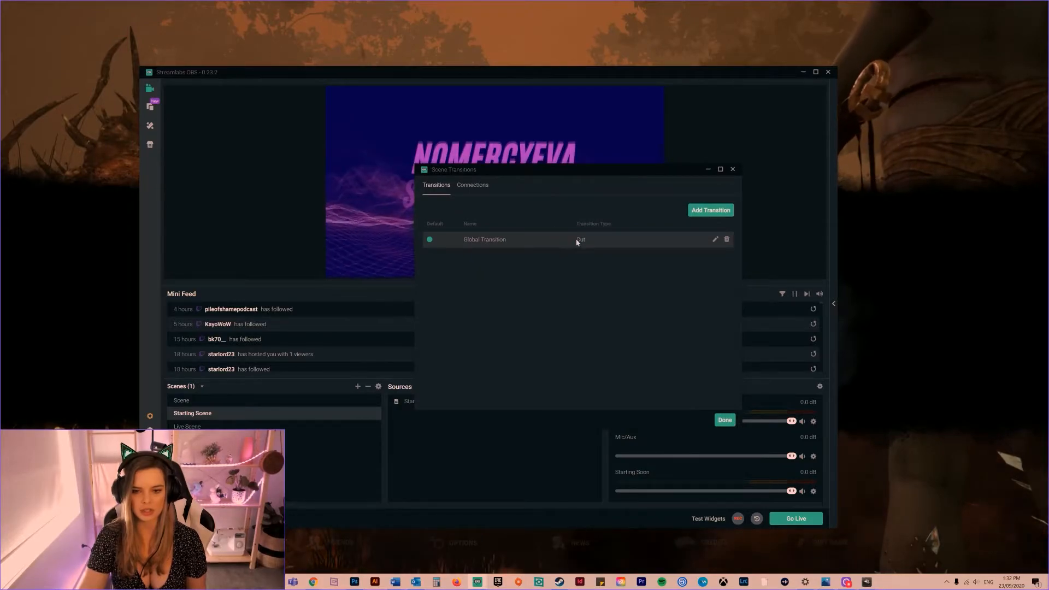
pyautogui.moveTo(537, 168); pyautogui.dragTo(511, 165)
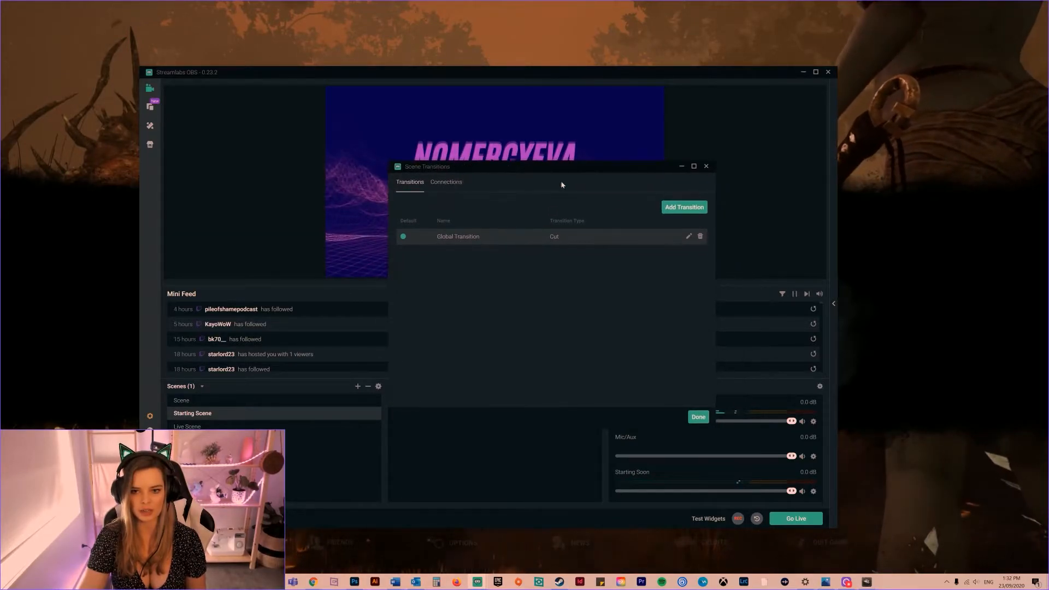
pyautogui.click(662, 211)
pyautogui.click(554, 214)
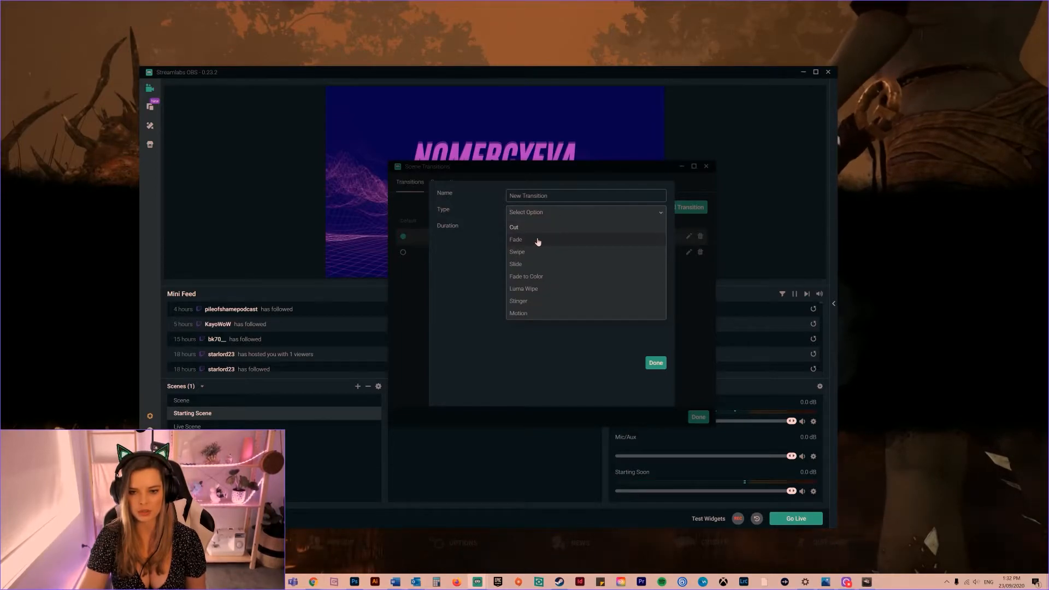
pyautogui.click(538, 241)
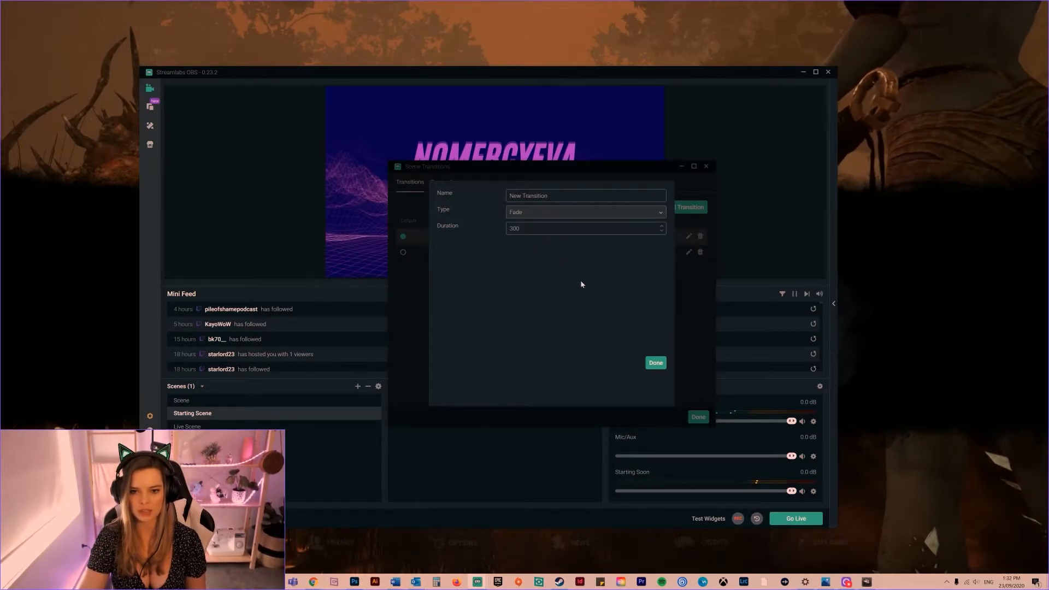
pyautogui.click(656, 363)
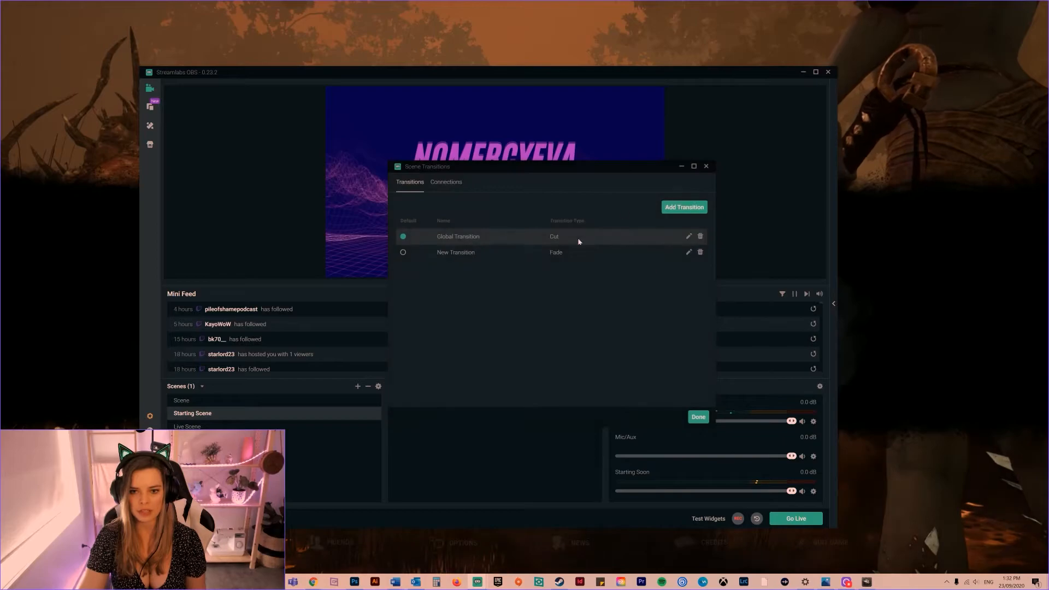
# Make the Fade transition the default and switch to the Live Scene to try it
pyautogui.click(404, 253)
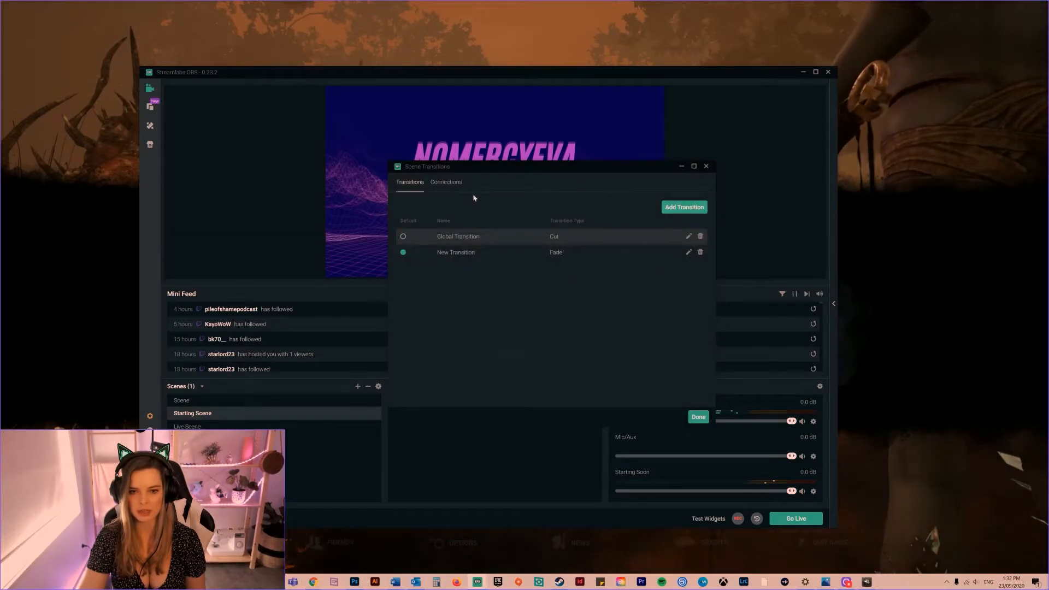
pyautogui.click(698, 417)
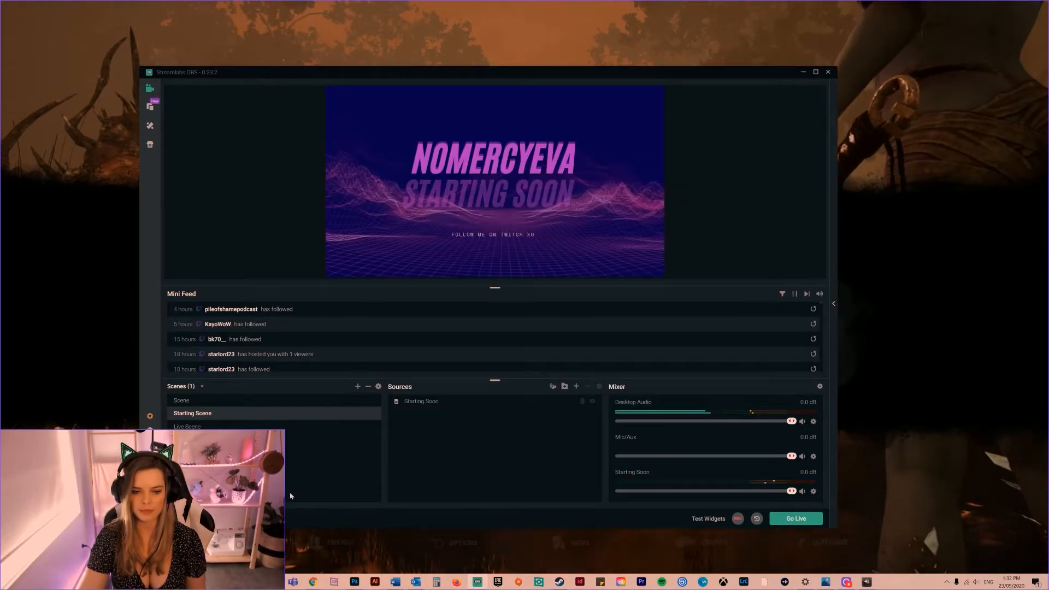
pyautogui.click(201, 426)
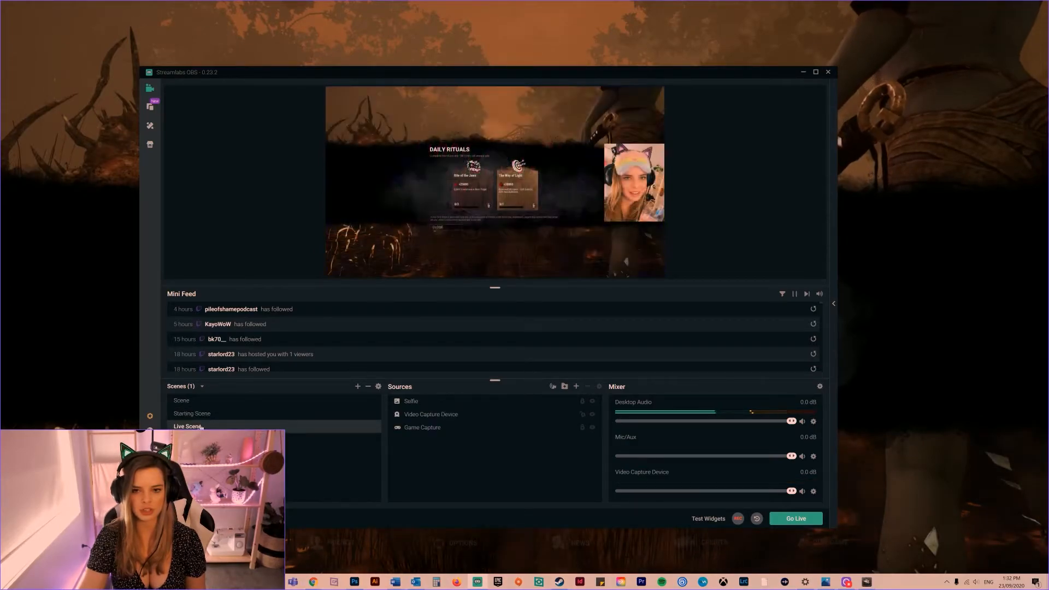
# Switch through BRB, Live Scene and Starting Scene to examine how the fade plays between them
pyautogui.click(201, 440)
pyautogui.click(200, 426)
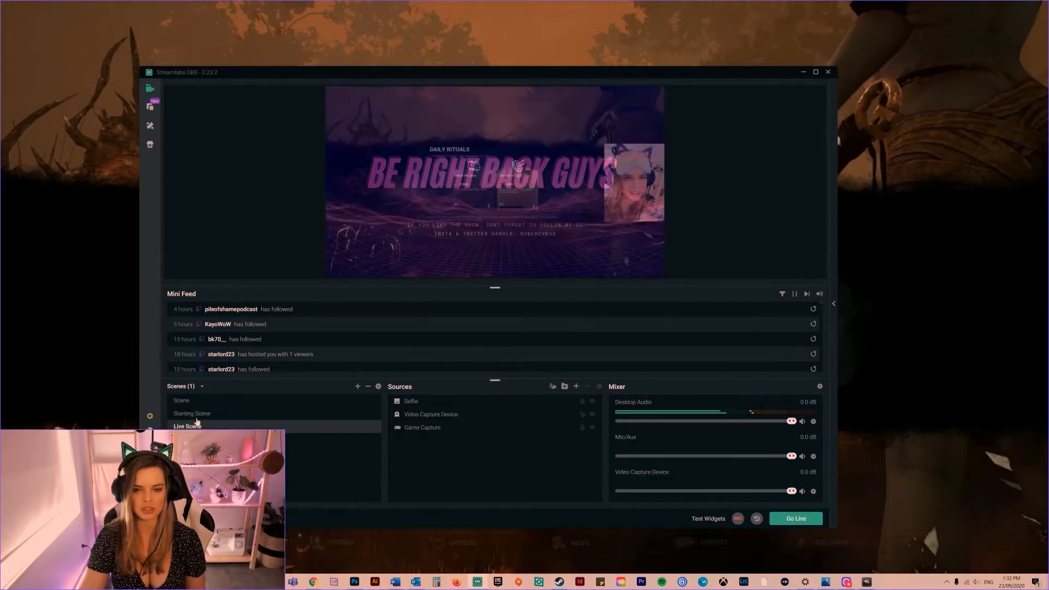
pyautogui.click(198, 414)
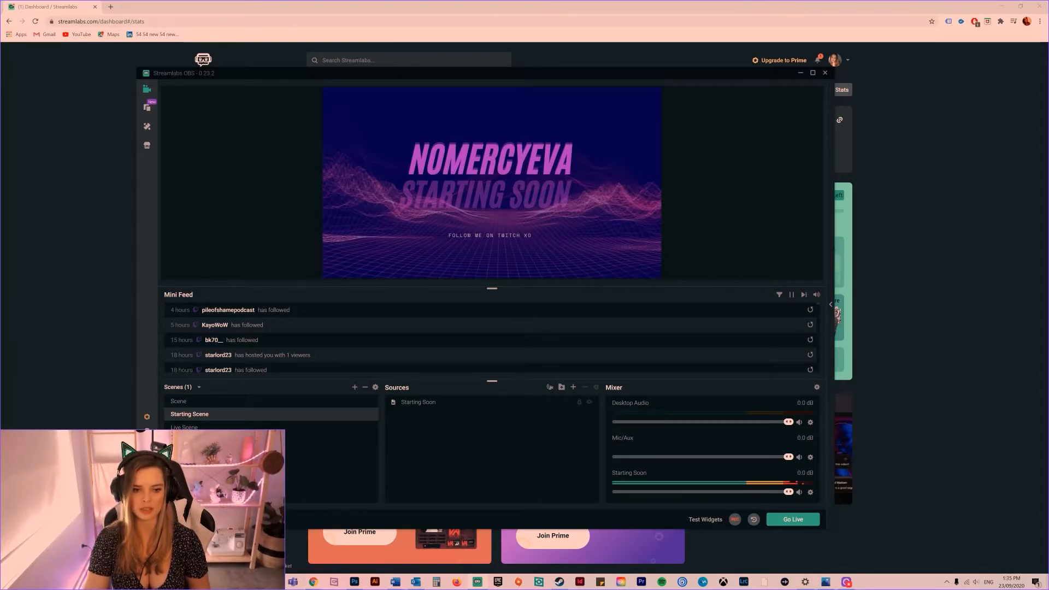
# Add an Alertbox widget source to the Live Scene, keeping the name "Alertbox"
pyautogui.click(191, 428)
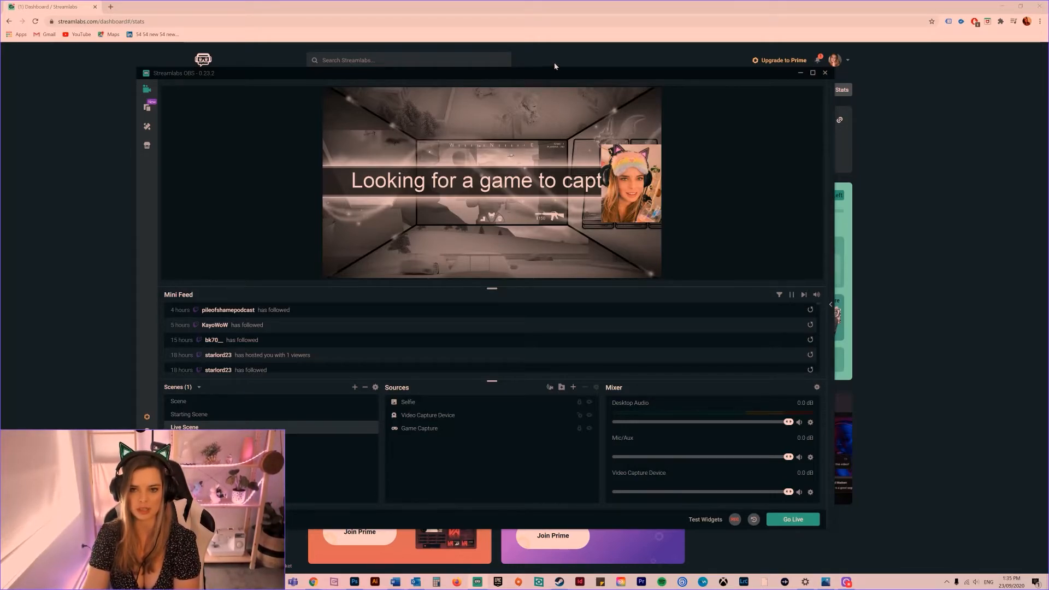
pyautogui.moveTo(541, 73); pyautogui.dragTo(548, 76)
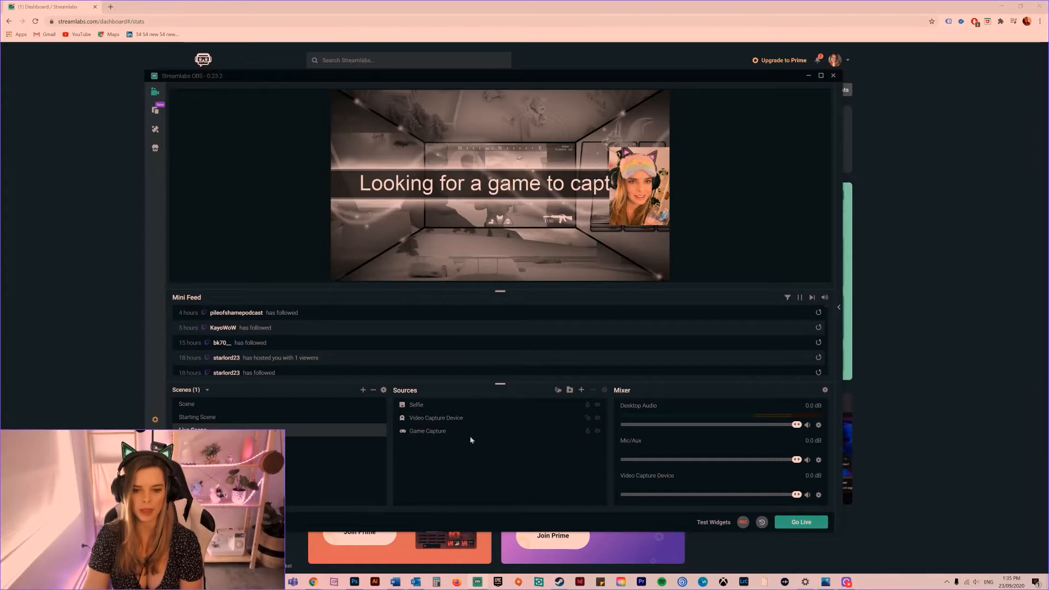
pyautogui.click(582, 391)
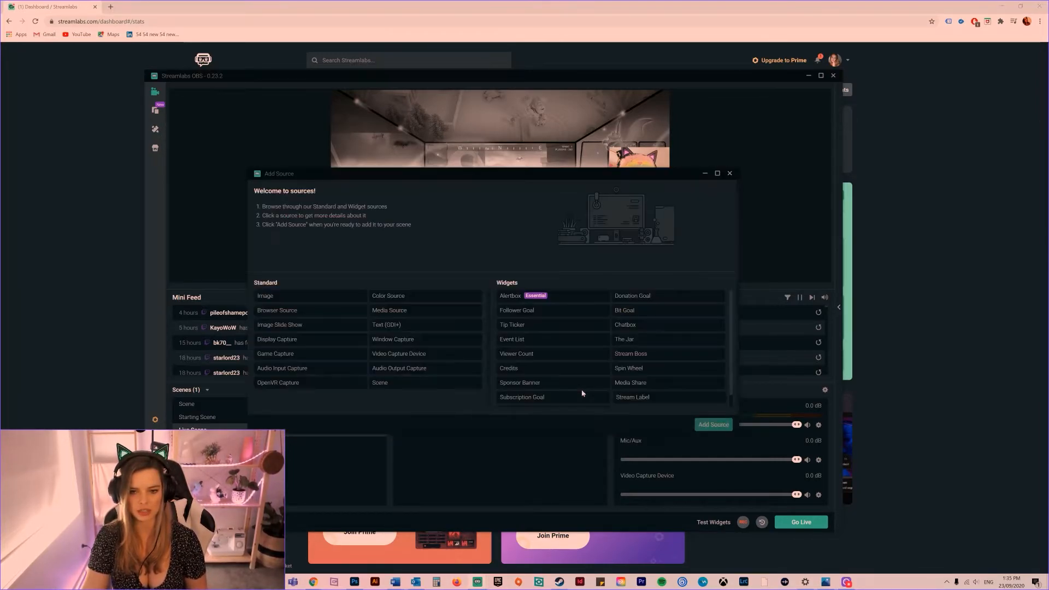
pyautogui.click(523, 299)
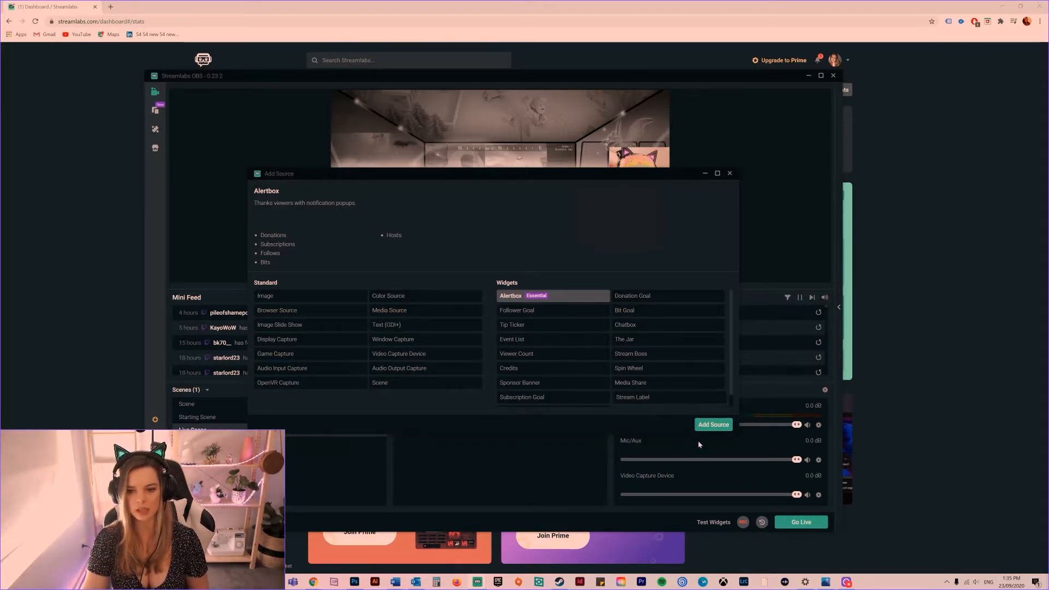
pyautogui.click(713, 425)
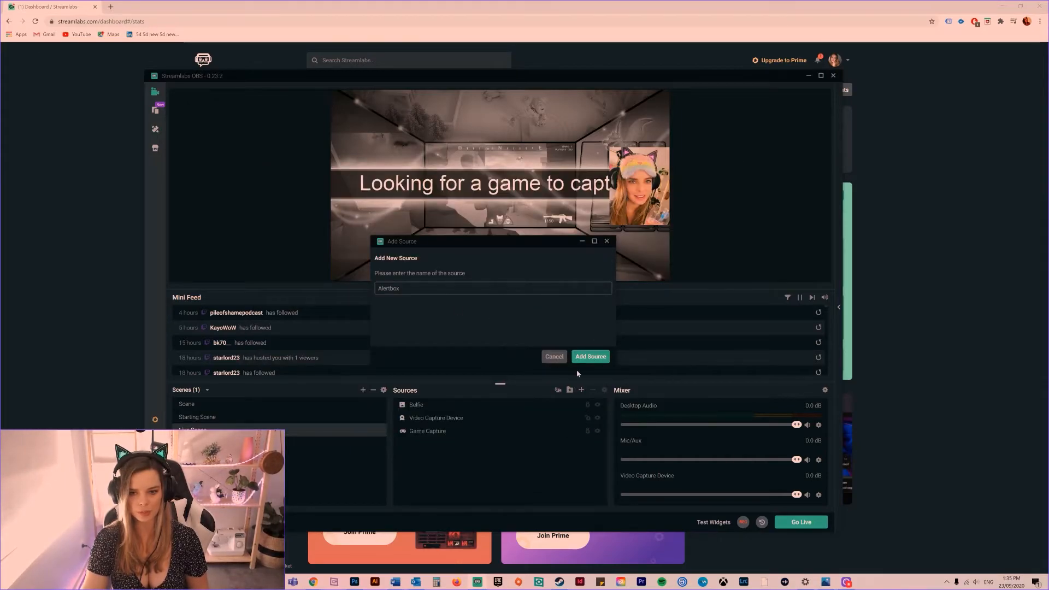
pyautogui.click(592, 357)
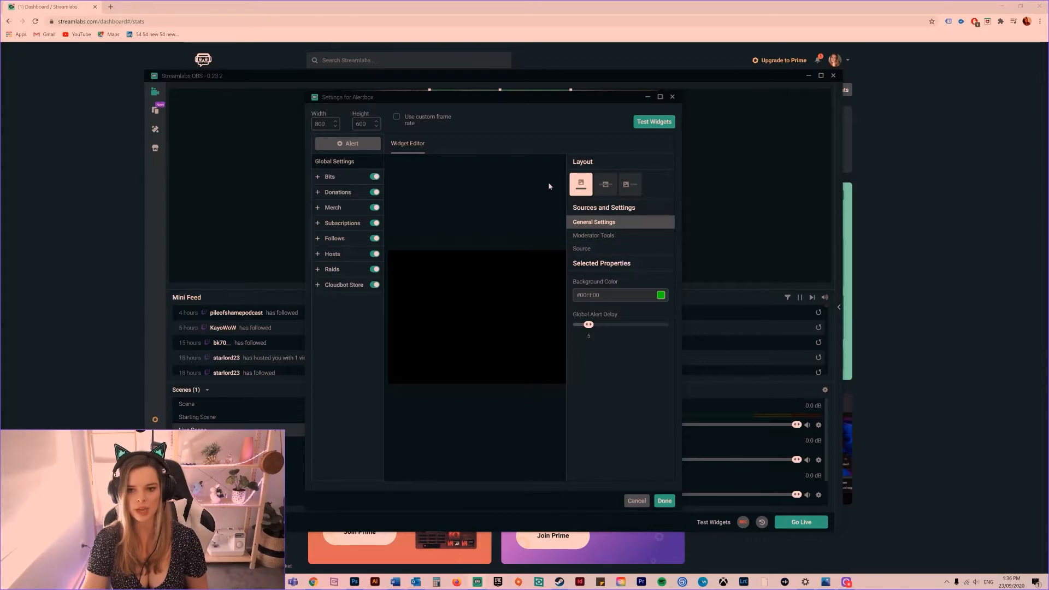
# Examine the Bits and Donations alert variations in the Alertbox settings
pyautogui.click(319, 177)
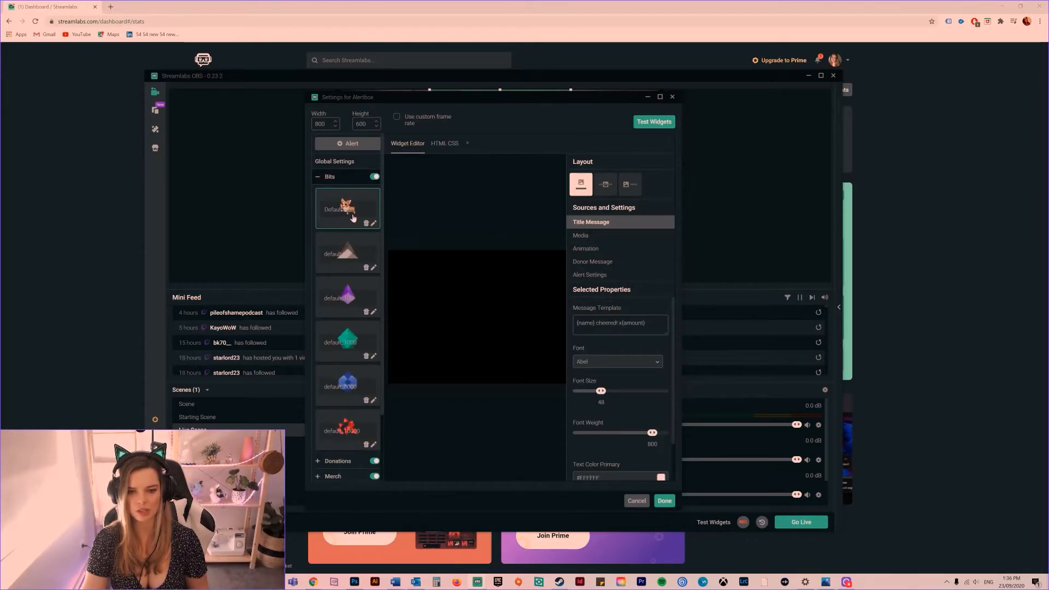
pyautogui.click(316, 178)
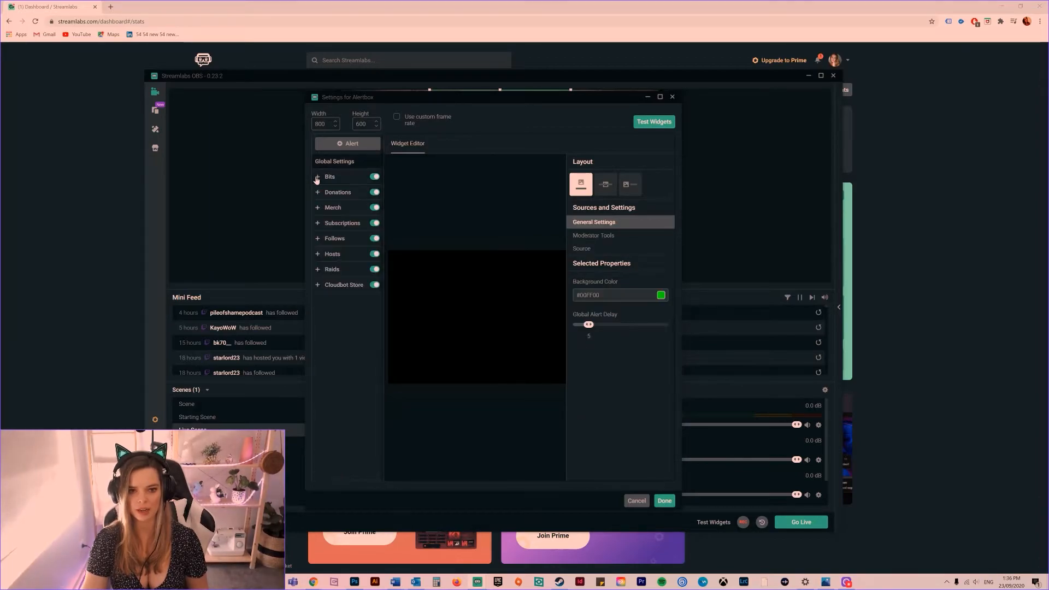
pyautogui.click(318, 193)
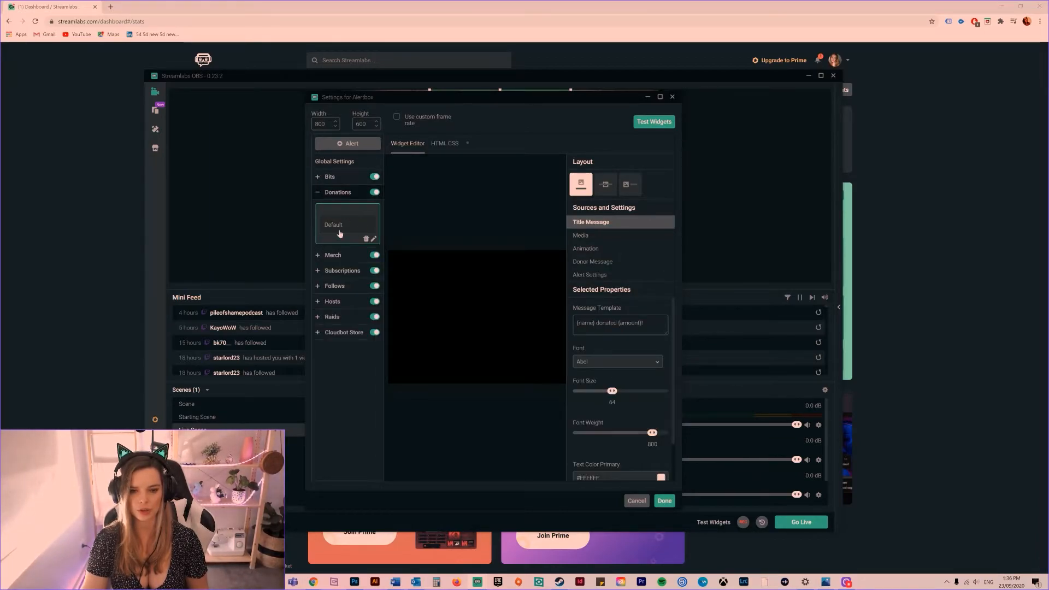
pyautogui.click(317, 193)
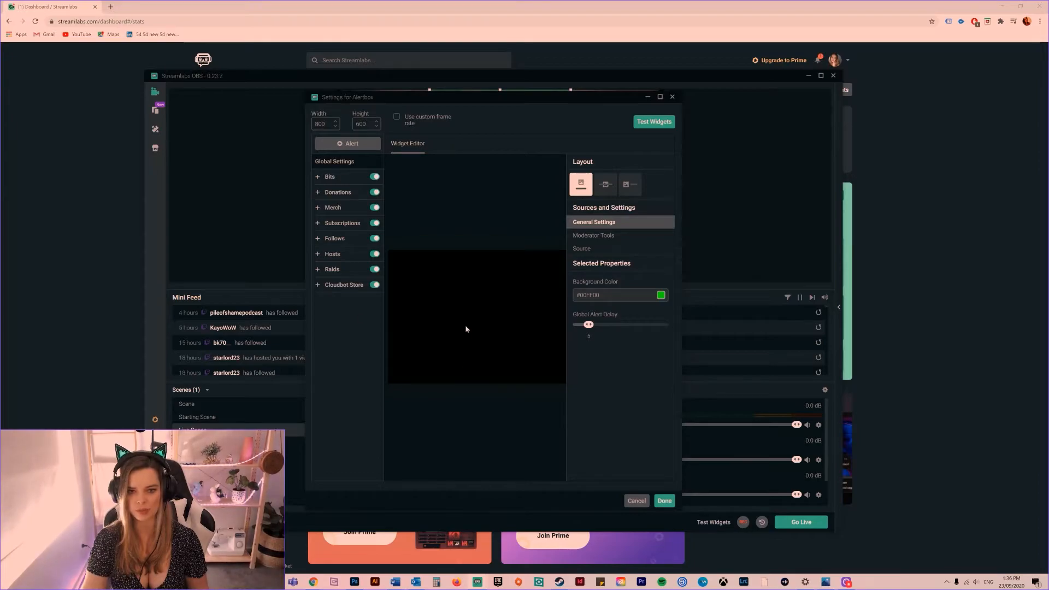
# Accept the Alertbox settings and lock the Alertbox source in the Live Scene
pyautogui.click(665, 500)
pyautogui.moveTo(624, 75); pyautogui.dragTo(637, 71)
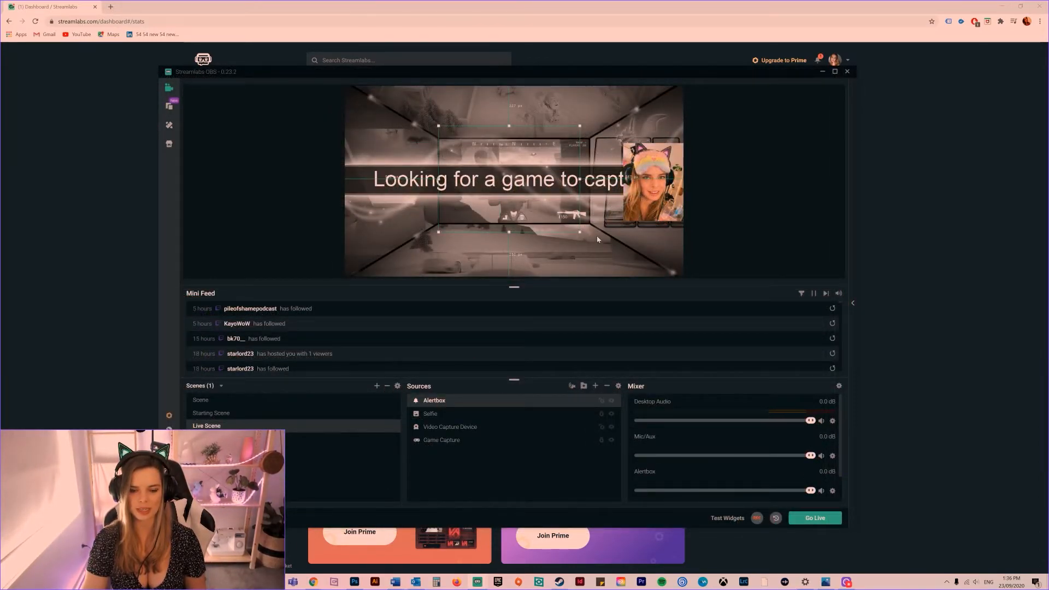
pyautogui.click(602, 403)
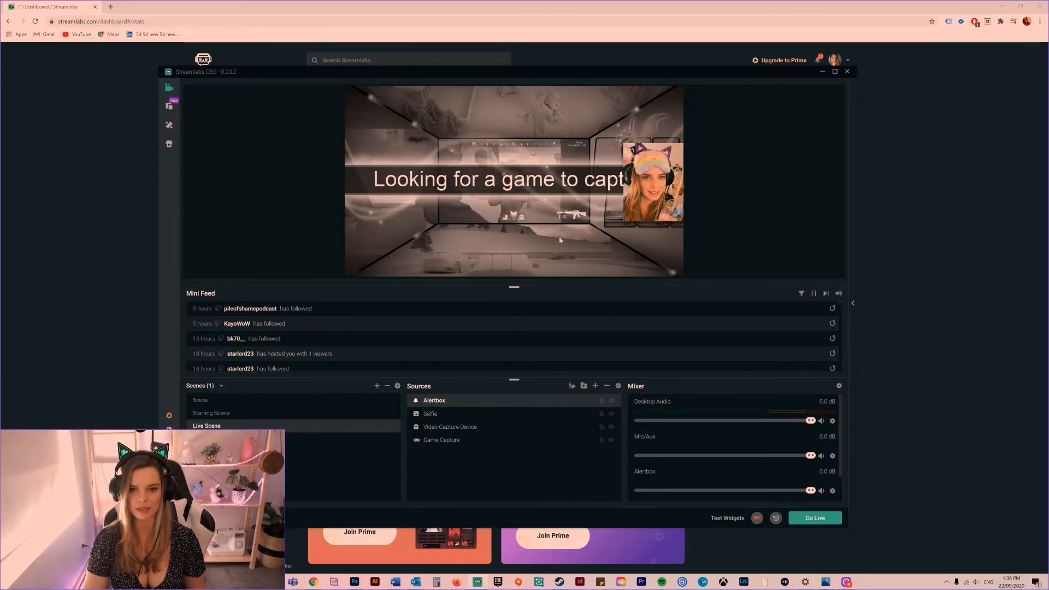
# Test the Alertbox in the Live Scene with sample Subscription, Donation and Bits alerts
pyautogui.click(728, 518)
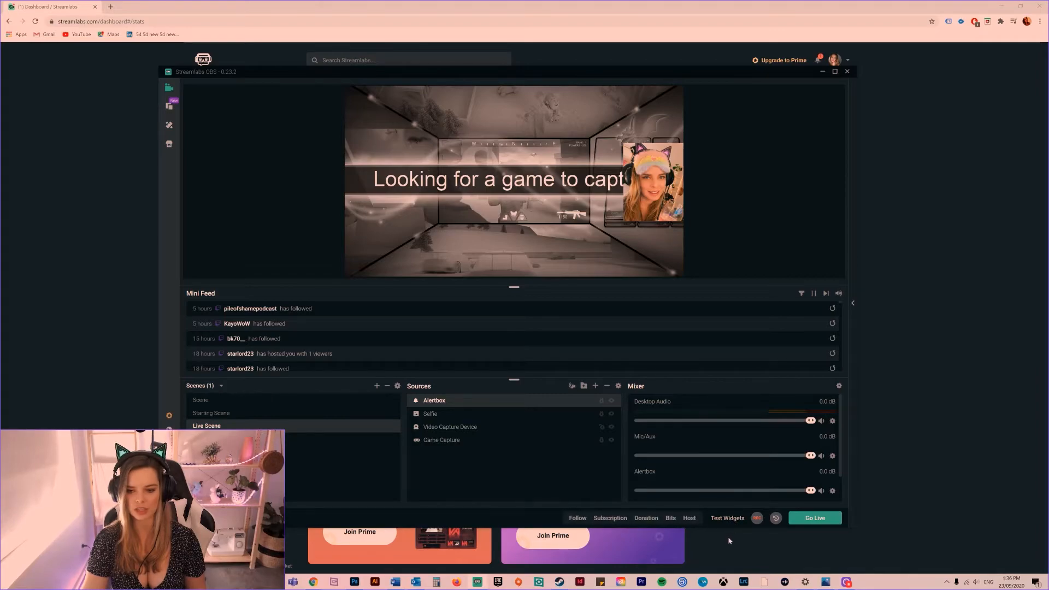
pyautogui.click(614, 520)
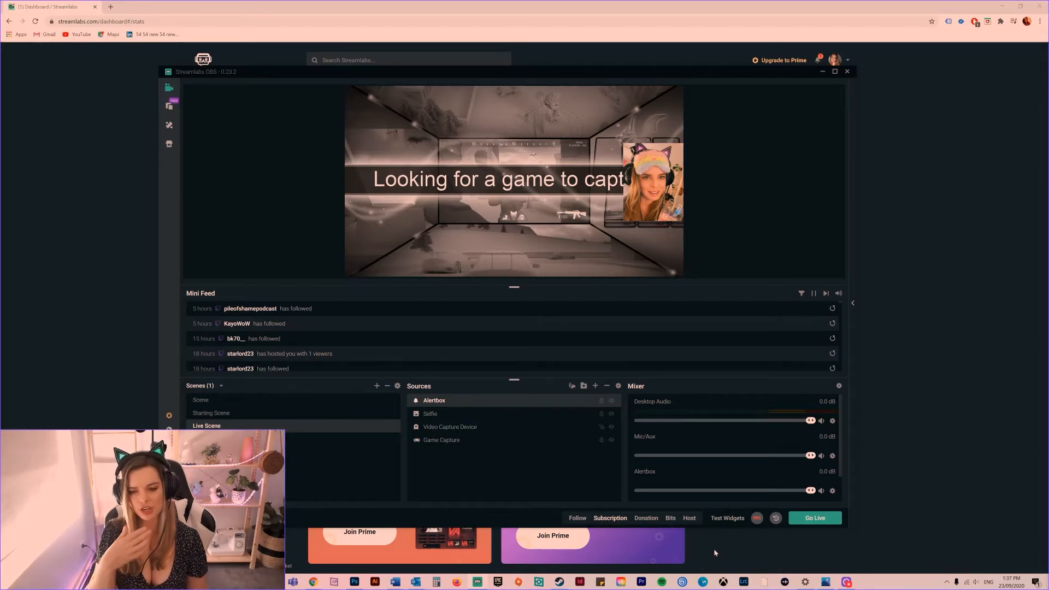
pyautogui.click(645, 519)
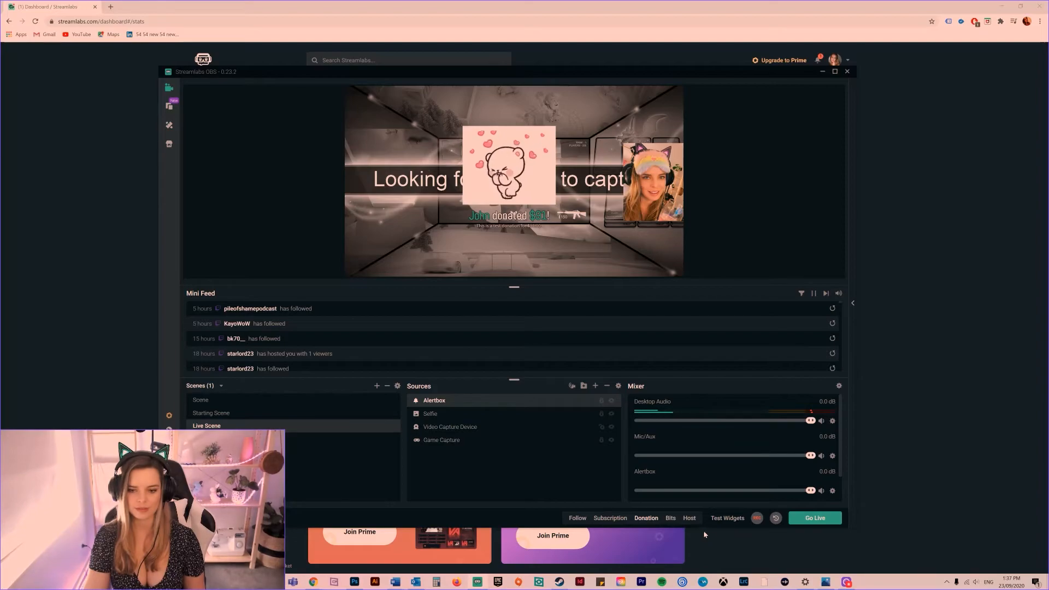
pyautogui.click(671, 519)
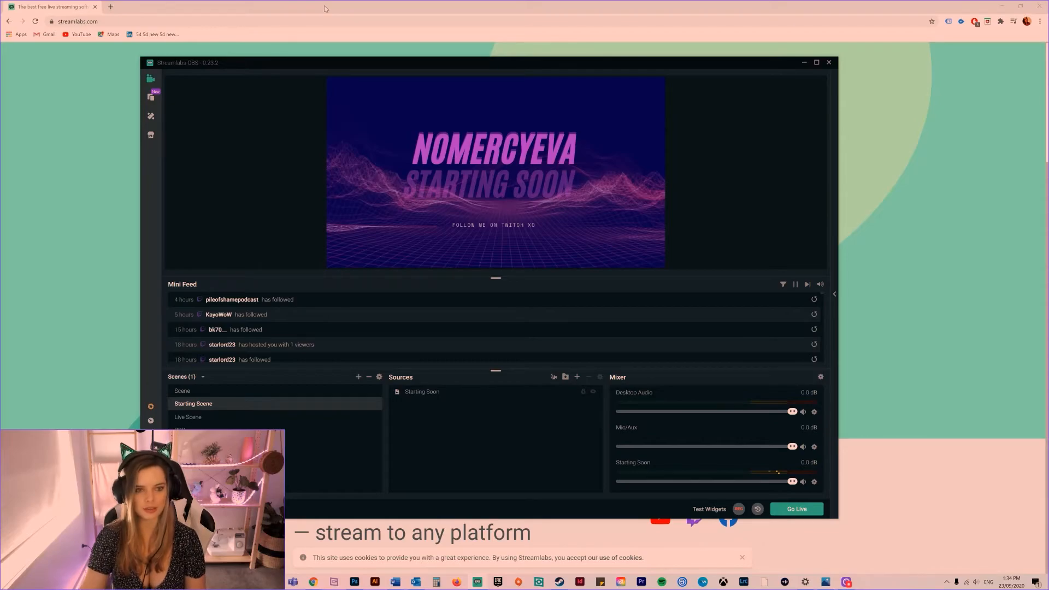
# Check in the settings which stream destinations are connected, and close the settings
pyautogui.click(151, 493)
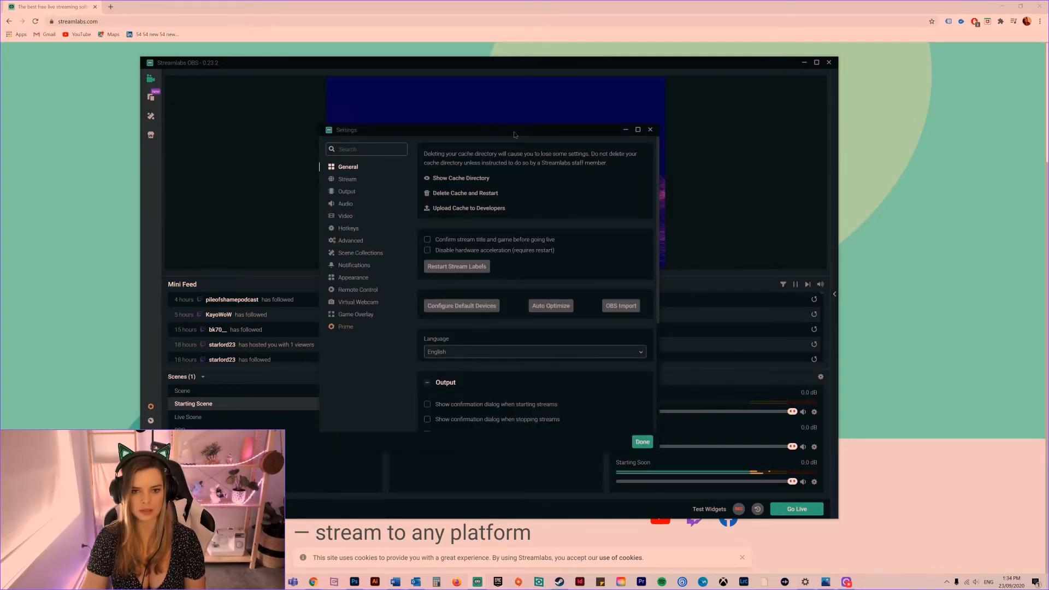
pyautogui.moveTo(514, 132); pyautogui.dragTo(509, 131)
pyautogui.click(350, 178)
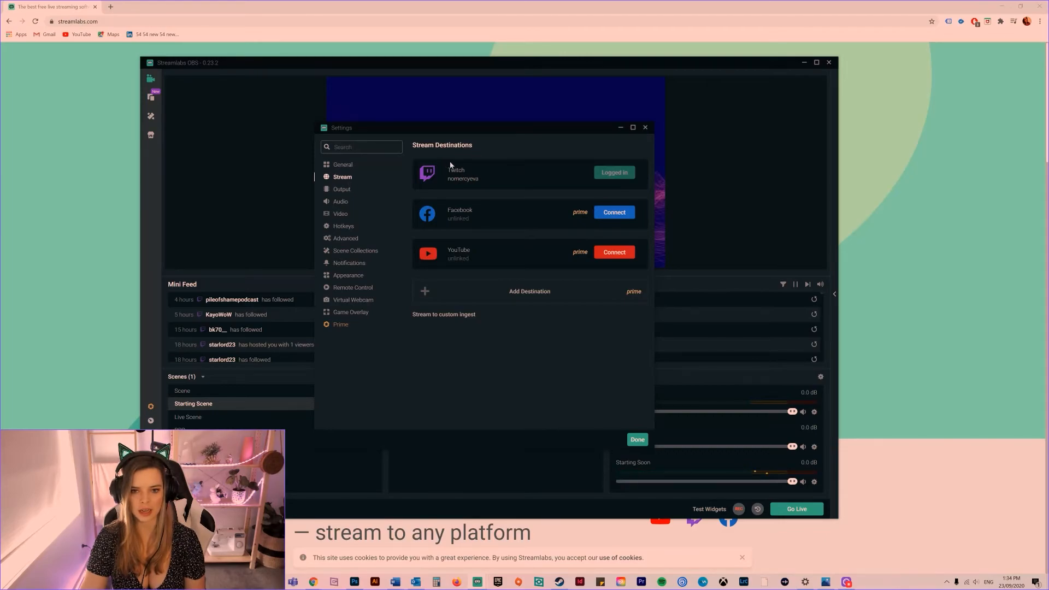
pyautogui.moveTo(621, 171)
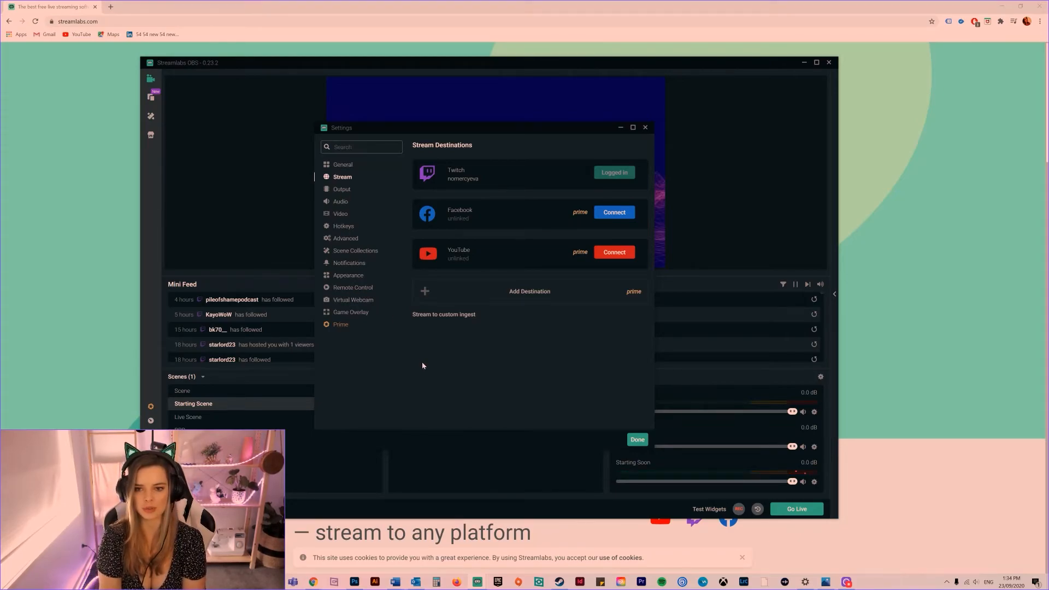
pyautogui.click(644, 127)
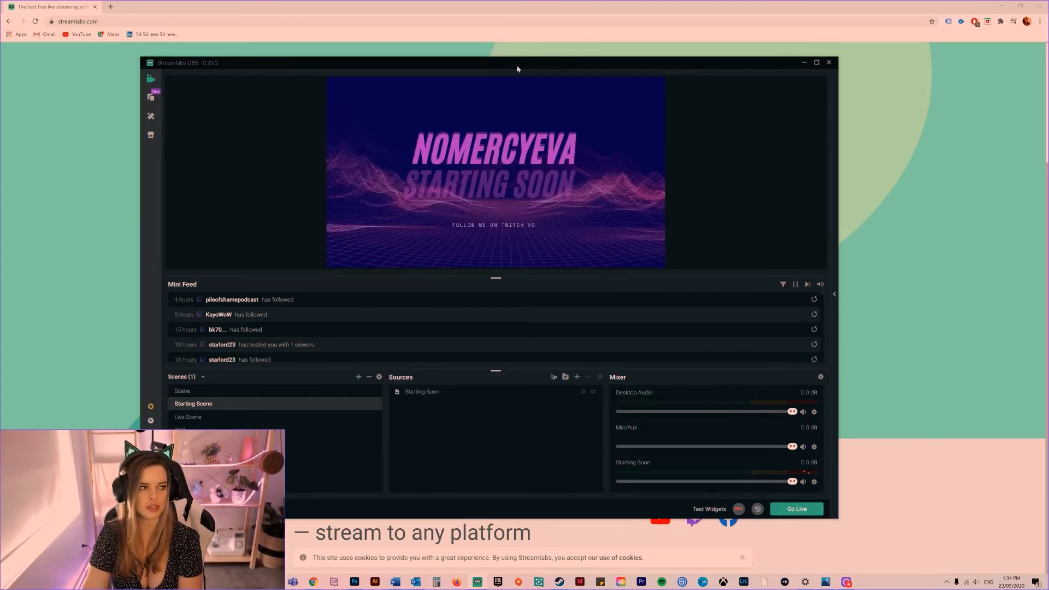
# Switch to the Streamlabs website in the browser and open the Follower Goal widget from the full widget gallery
pyautogui.click(206, 8)
pyautogui.click(639, 71)
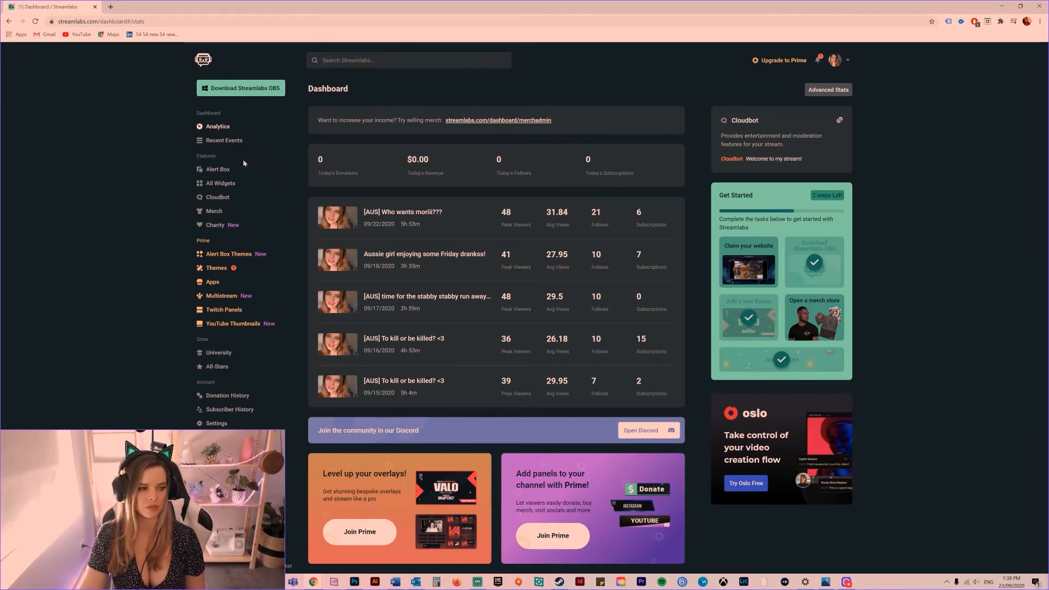
pyautogui.click(218, 184)
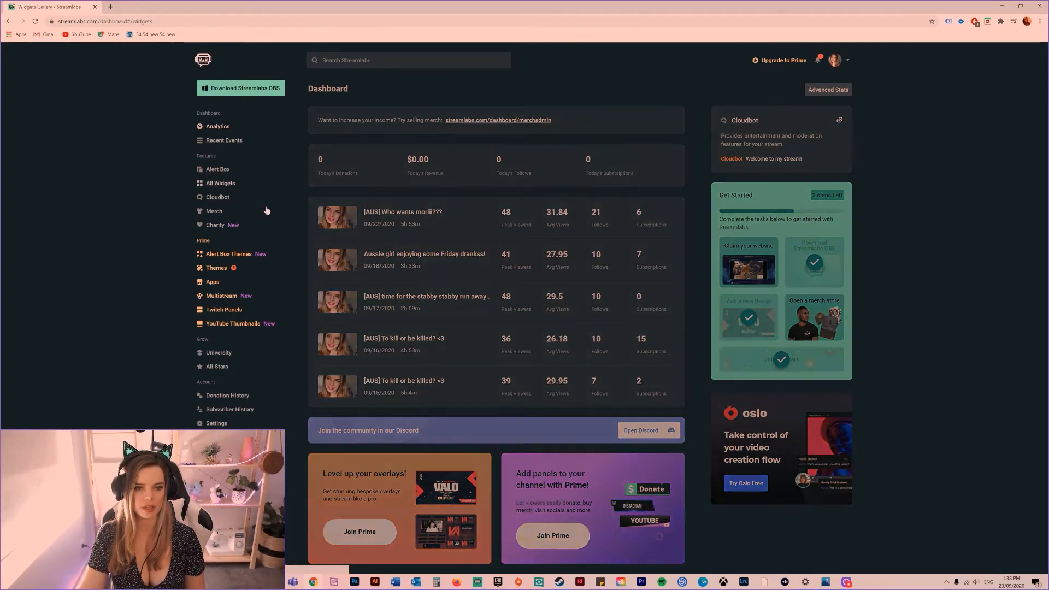
pyautogui.scroll(-2, 817, 326)
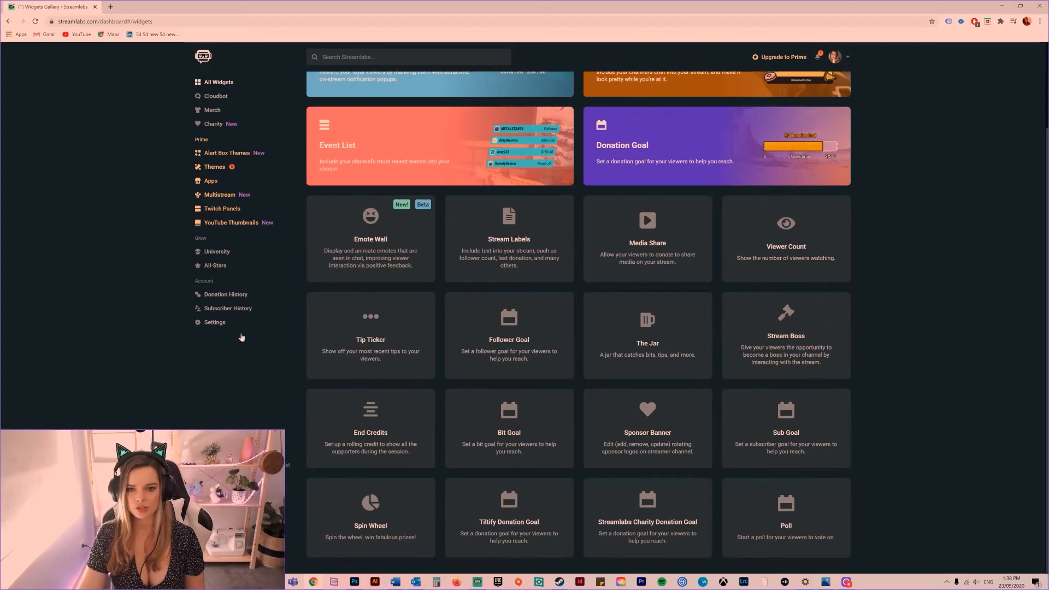
pyautogui.click(527, 347)
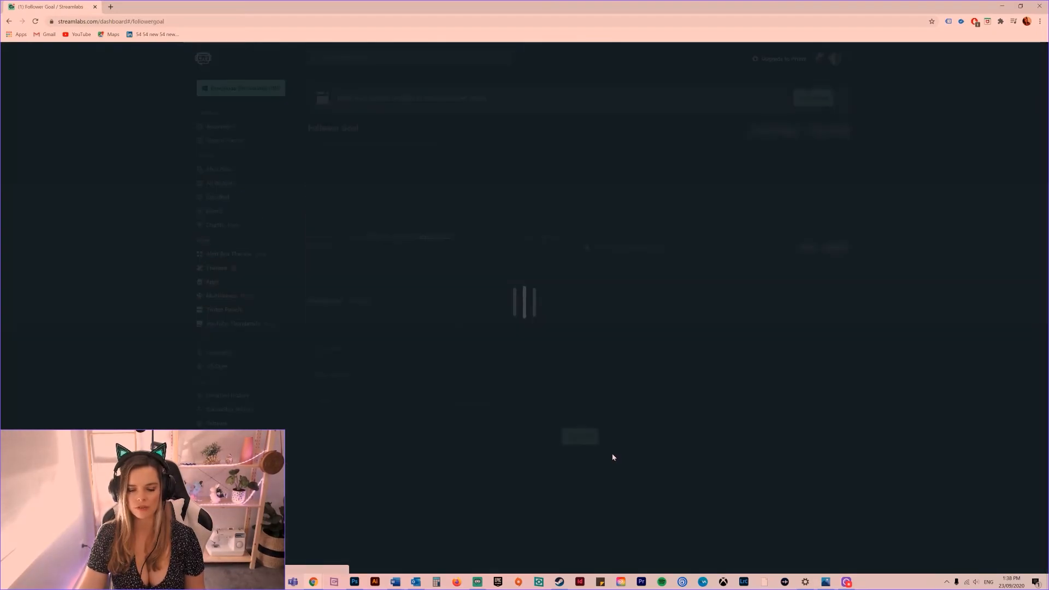